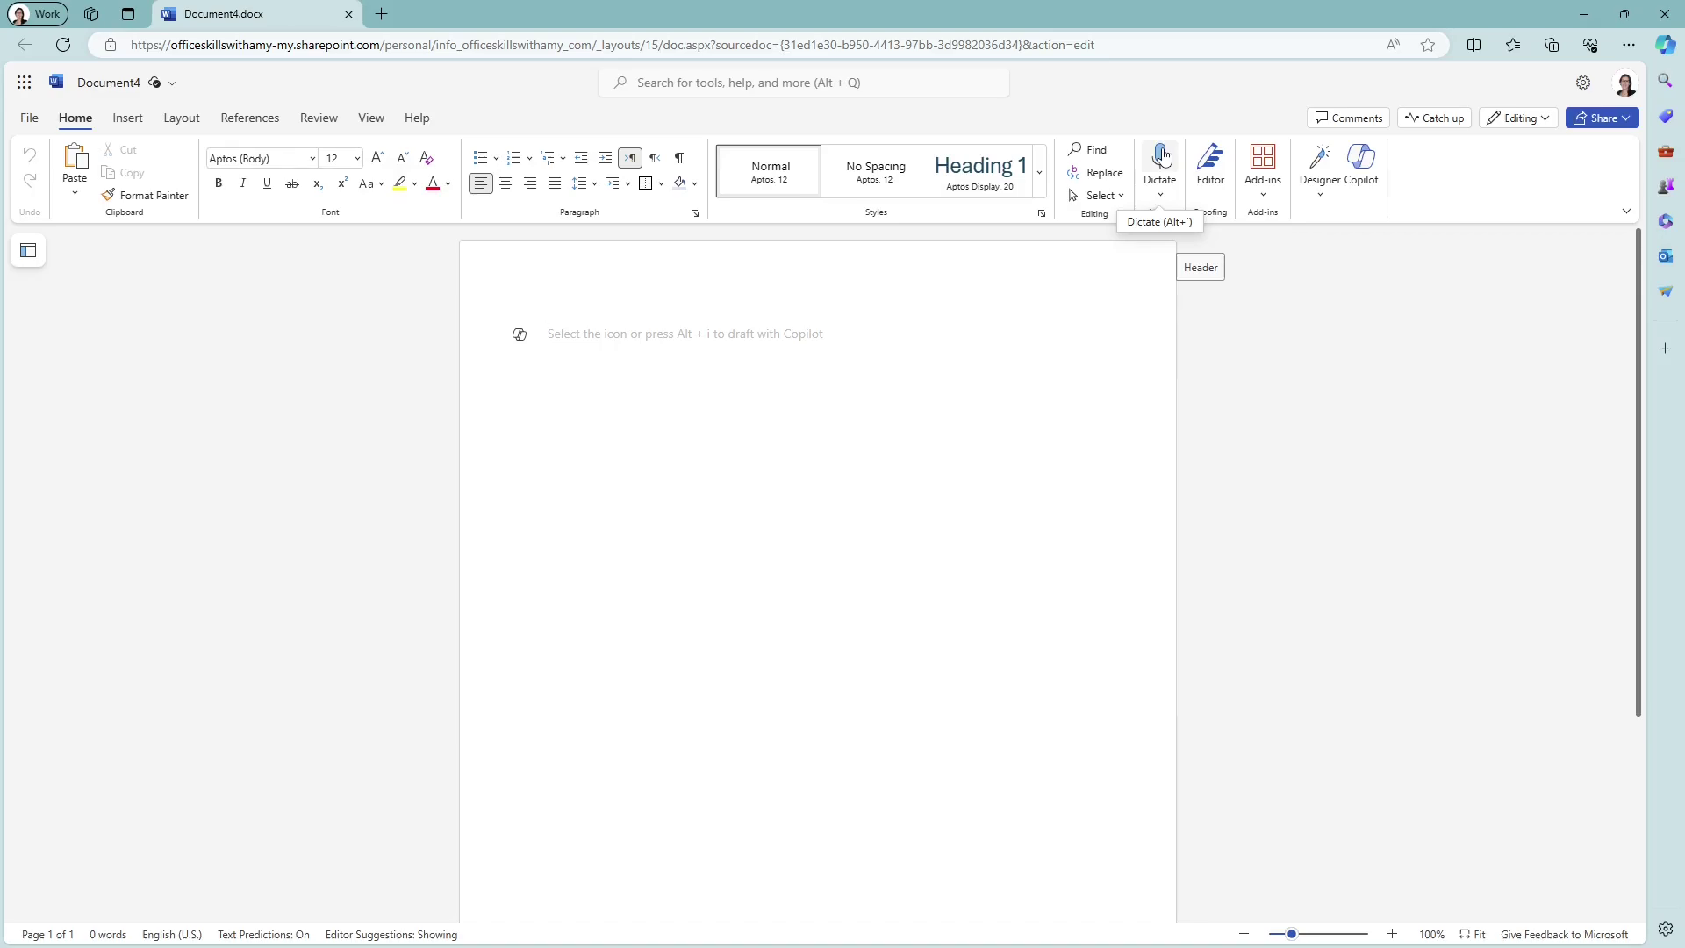
Step: Start Dictate on the Home tab and let the browser use the microphone
{"action": "left_click", "coordinate": [1160, 158]}
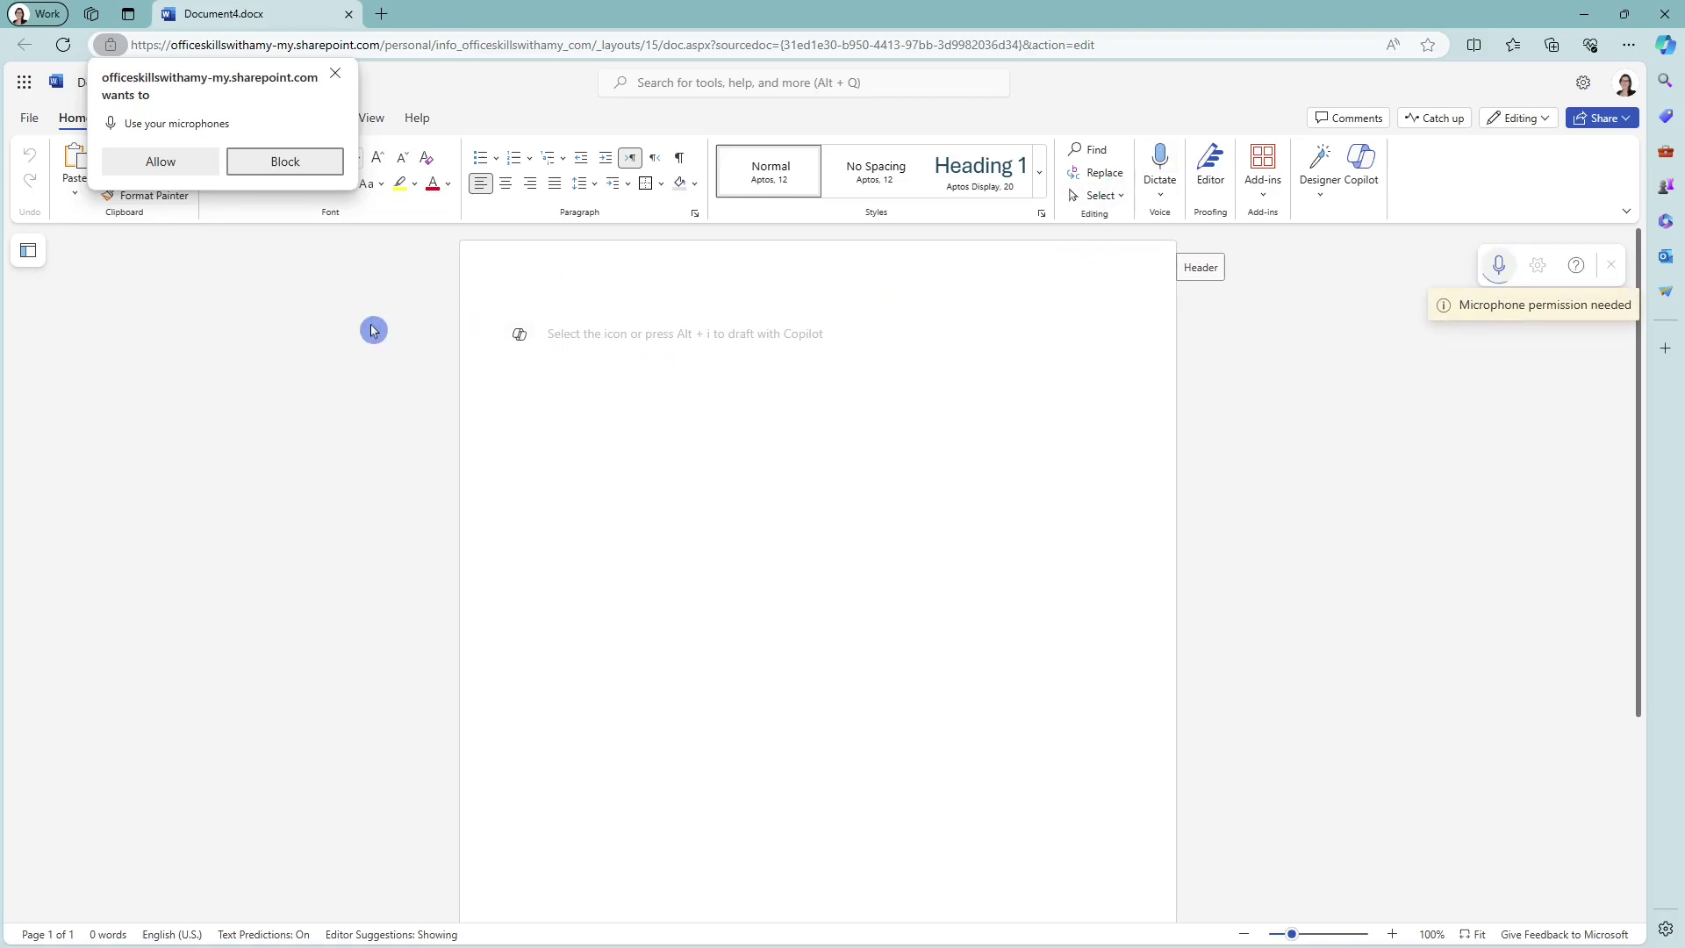
{"action": "left_click", "coordinate": [161, 161]}
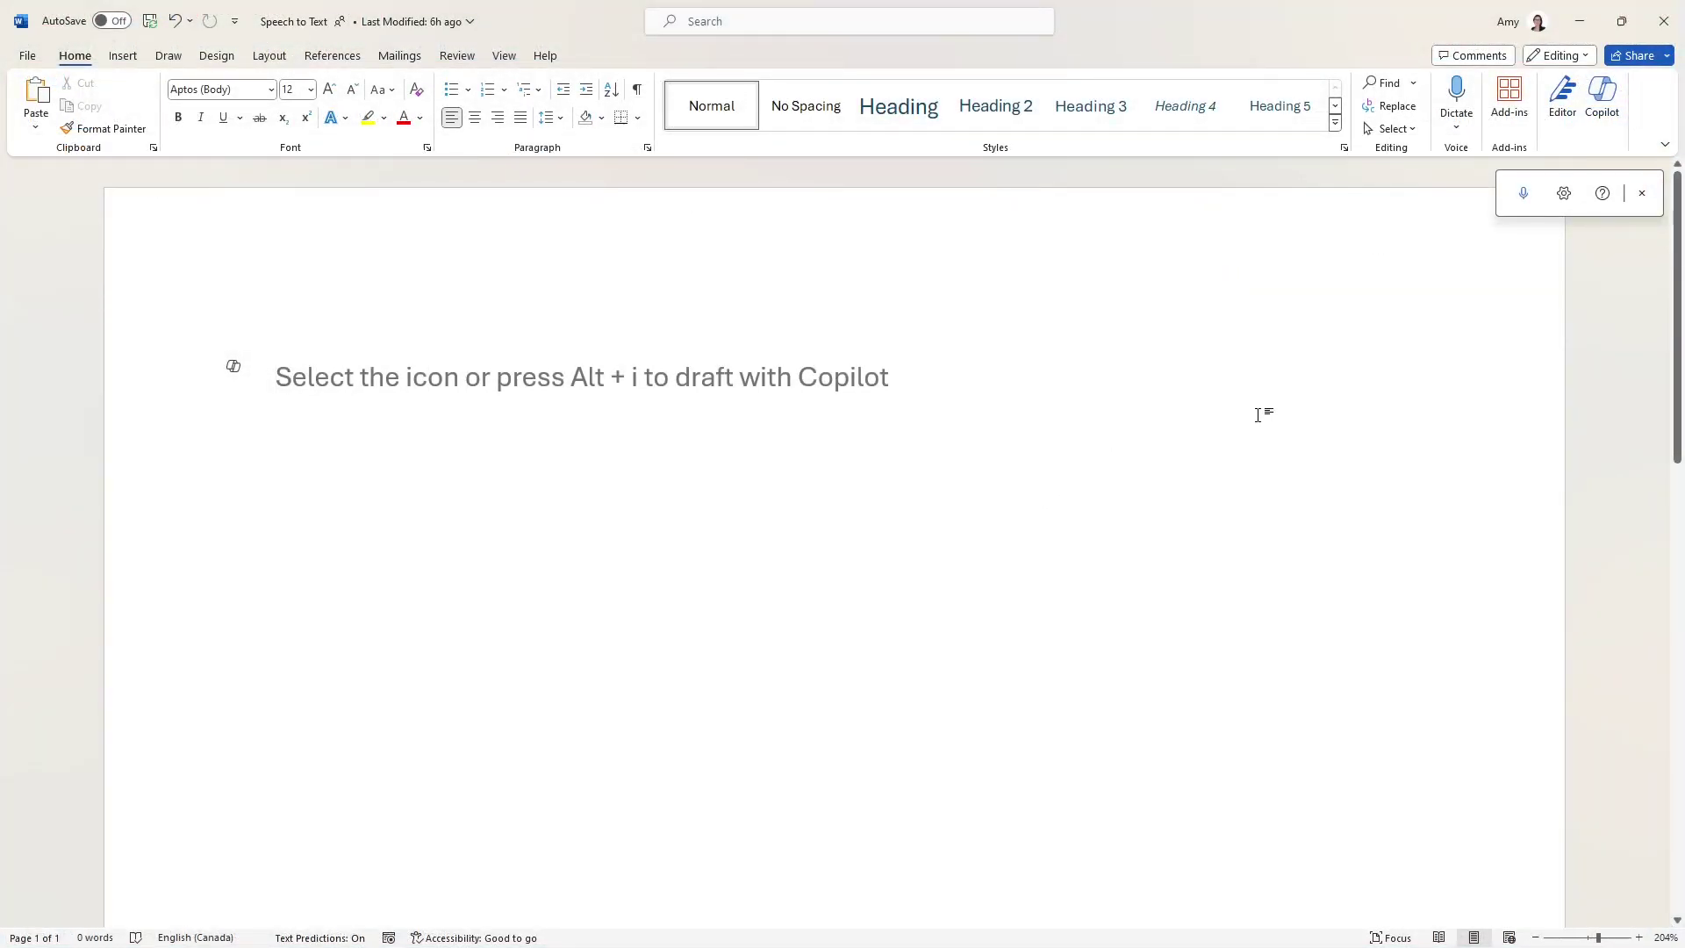
Step: Dictate the unchecked-facts disclaimer ending "Thank you for your cooperation :)"
{"action": "left_click", "coordinate": [1526, 200]}
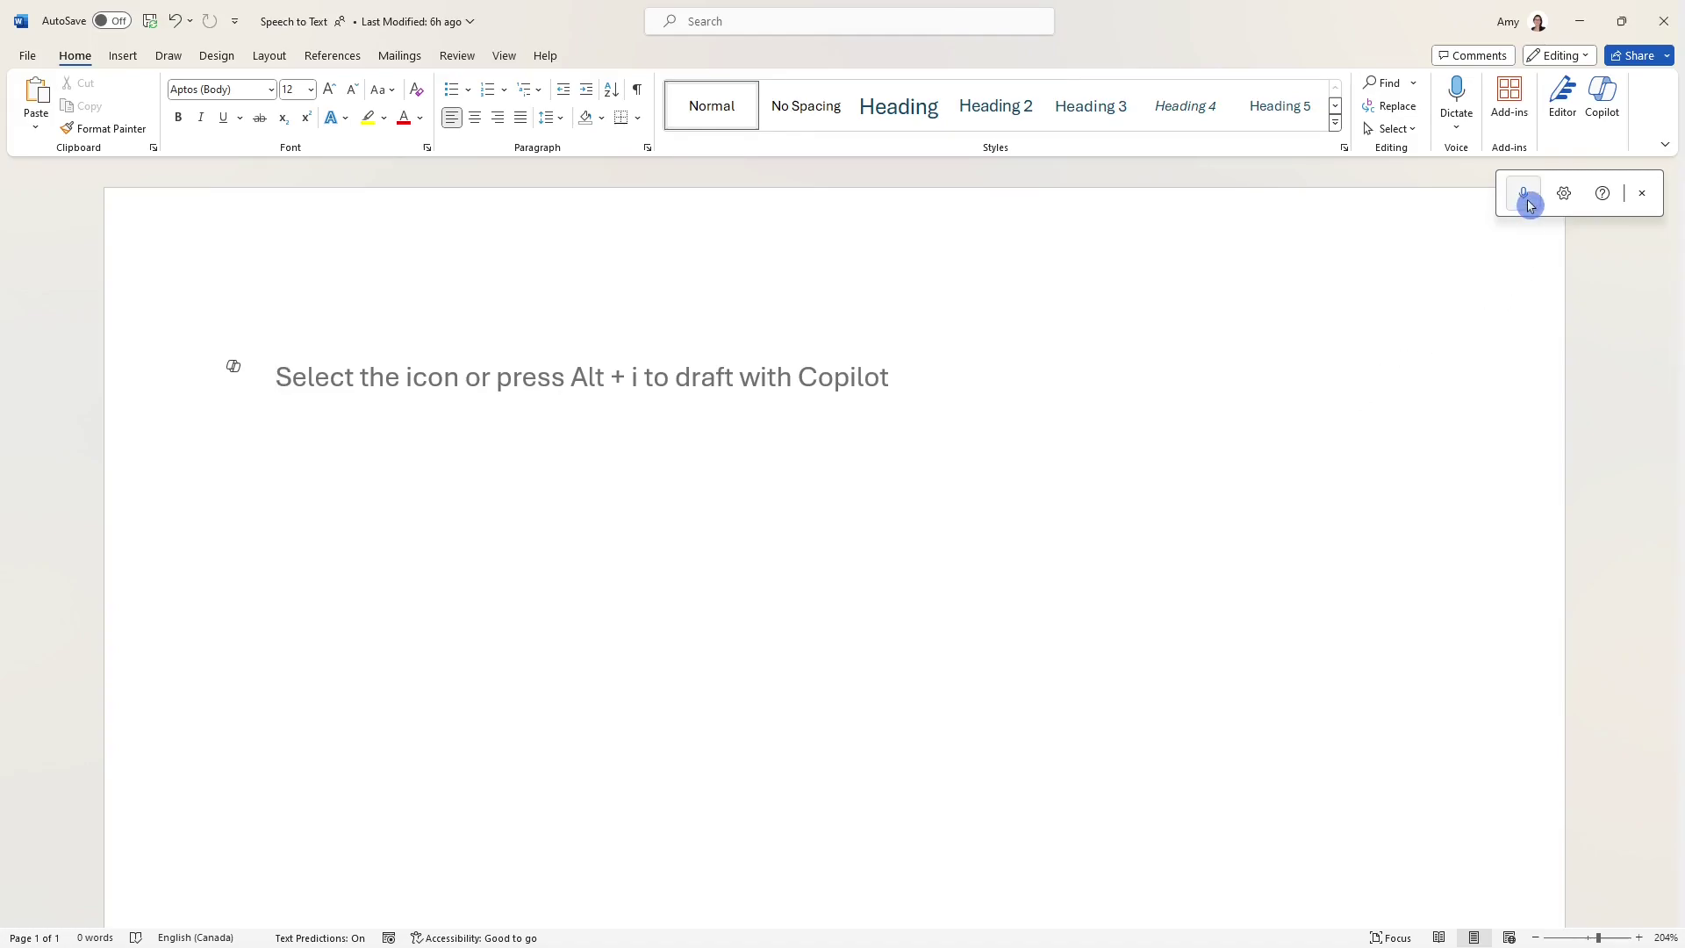
{"action": "left_click", "coordinate": [1527, 201]}
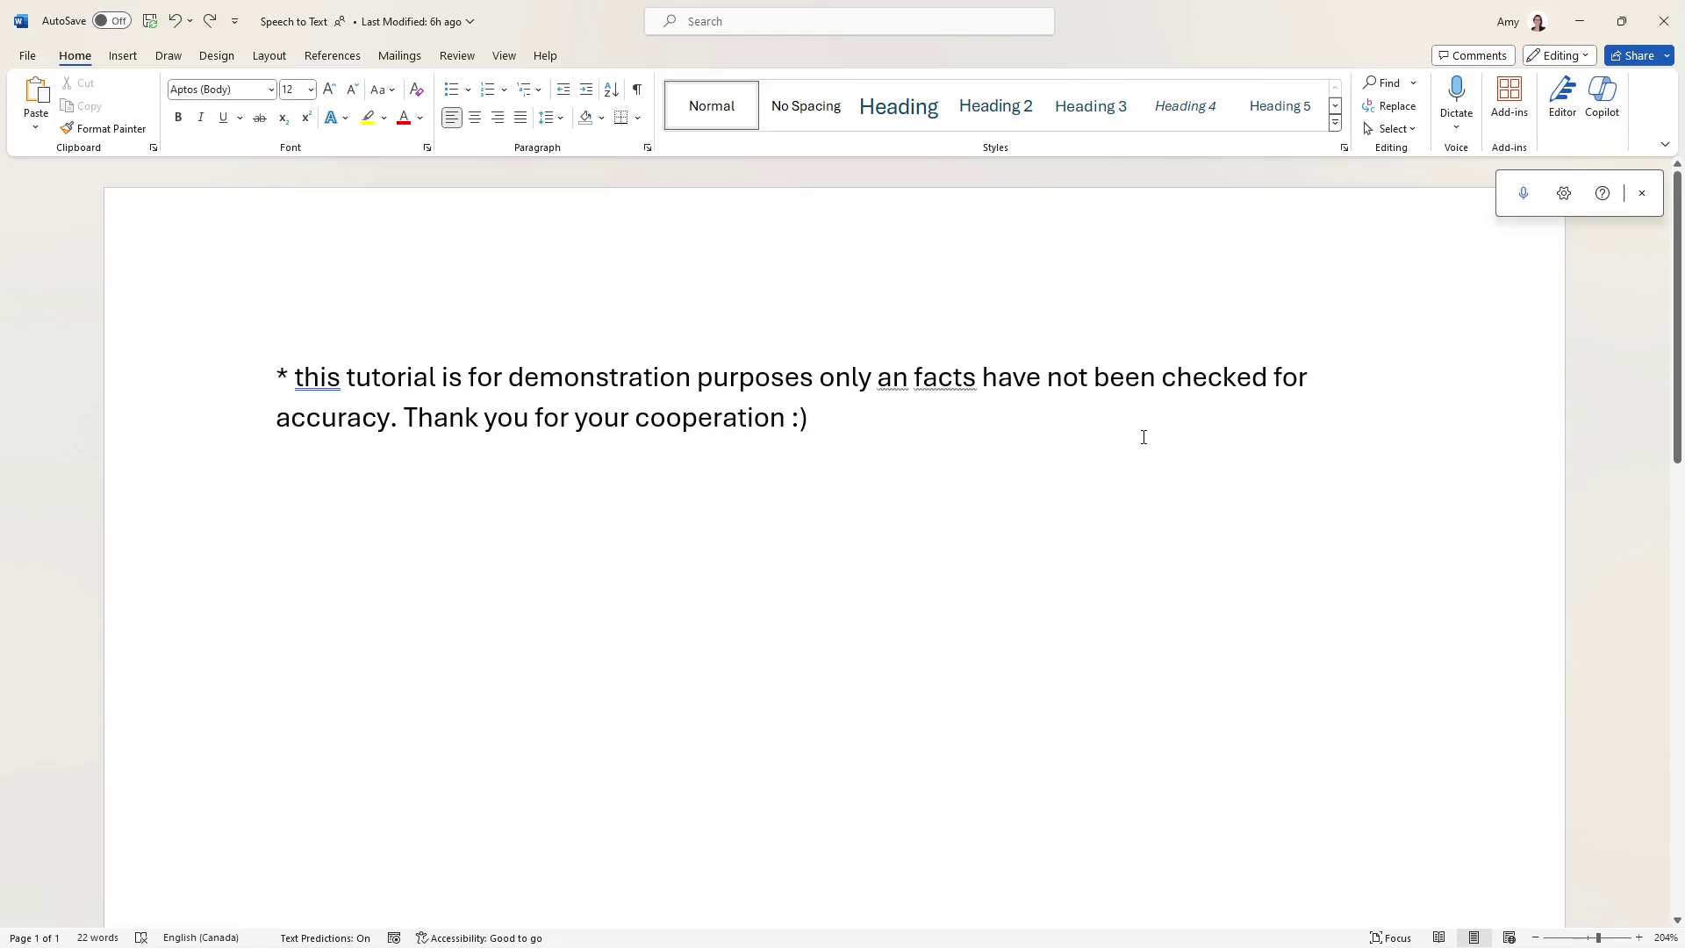
Step: Turn on Enable auto-punctuation in dictation settings, then dictate the Vancouver, BC sentence
{"action": "left_click", "coordinate": [1563, 193]}
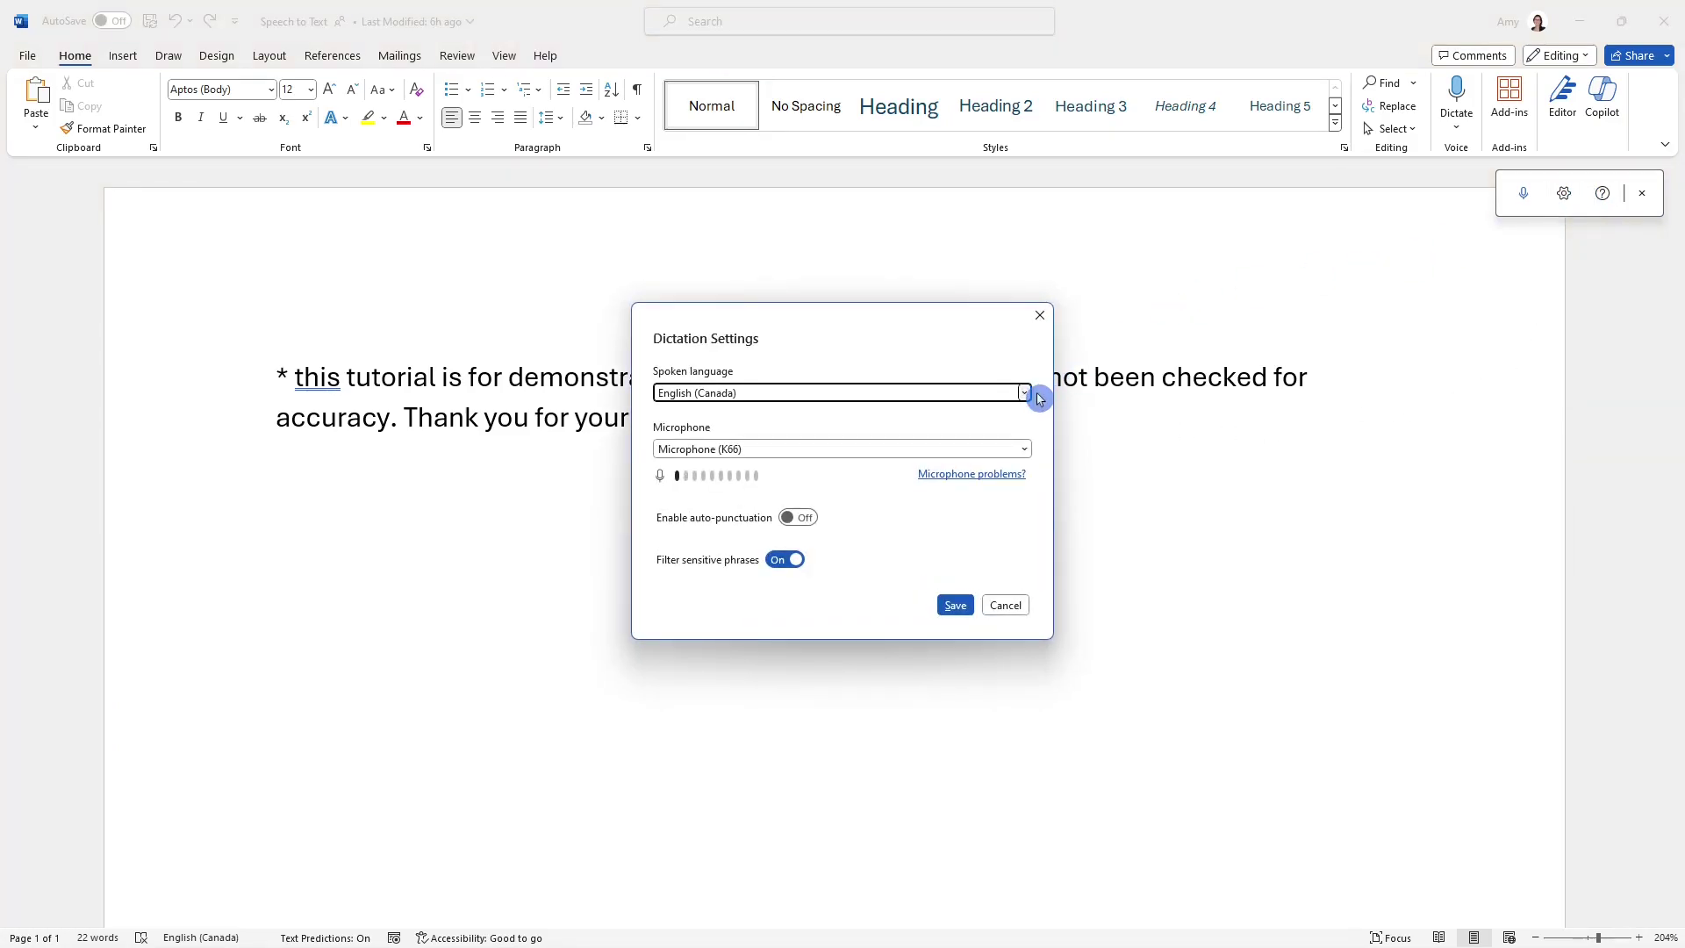
{"action": "left_click", "coordinate": [798, 517]}
{"action": "left_click", "coordinate": [954, 605]}
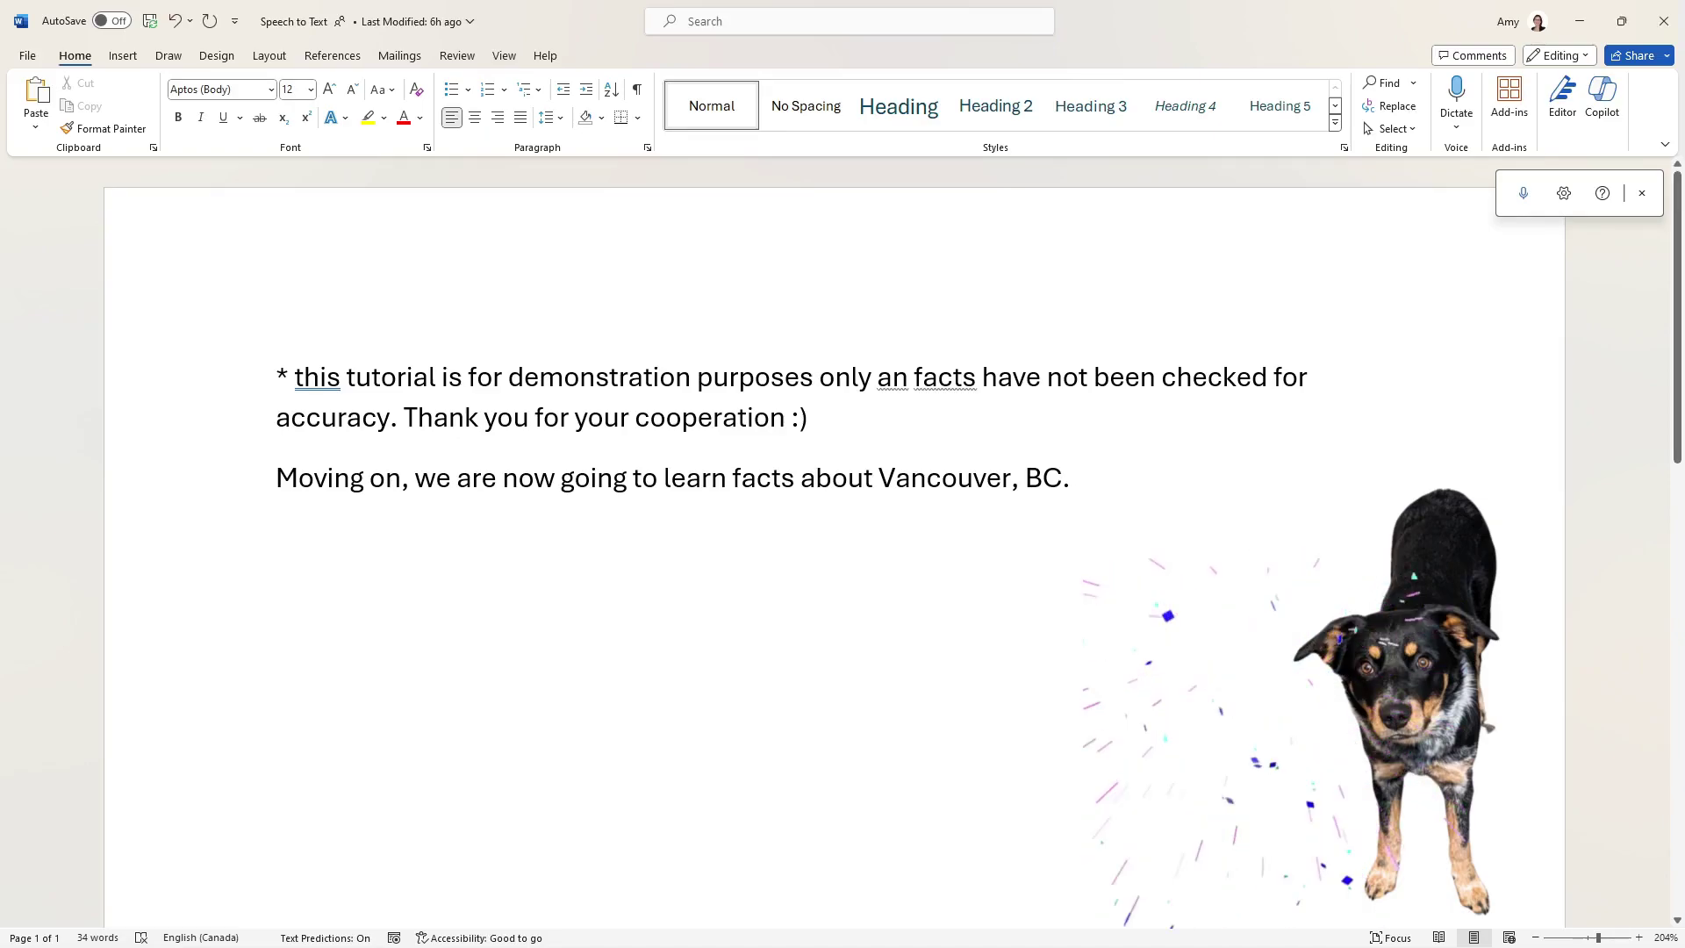
Step: On a new paragraph, dictate the Canucks and Whitecaps sentences and the (and), [and], {and} line
{"action": "key", "text": "Return"}
{"action": "key", "text": "alt+grave"}
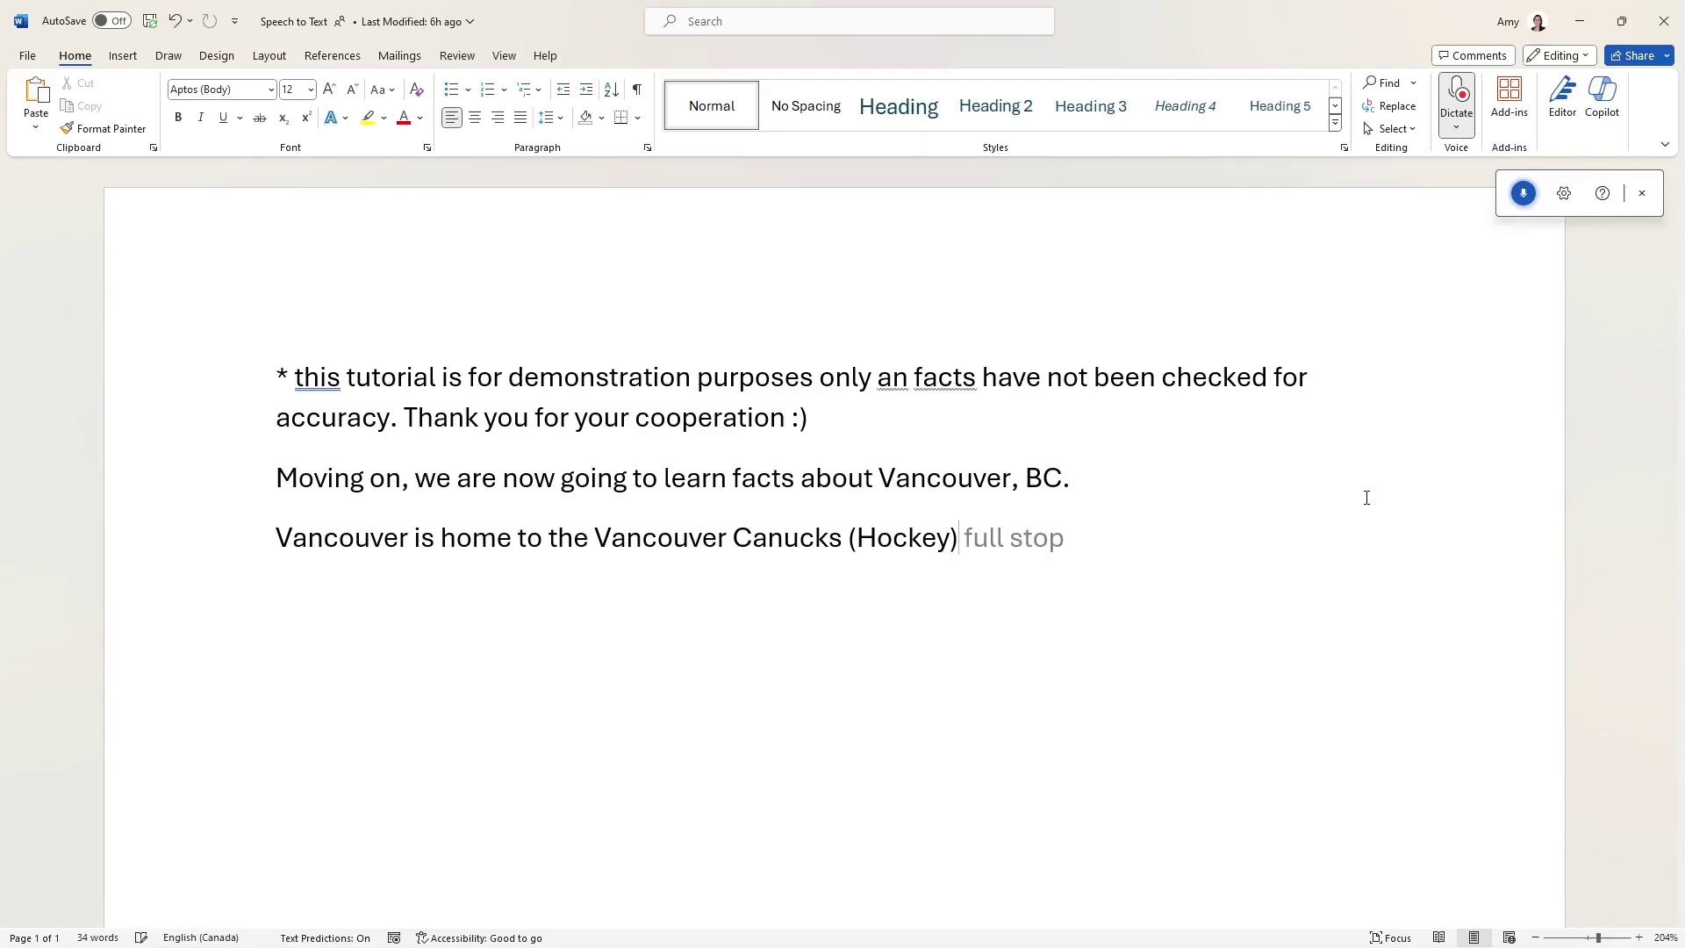
{"action": "left_click", "coordinate": [987, 540]}
{"action": "key", "text": "alt+grave"}
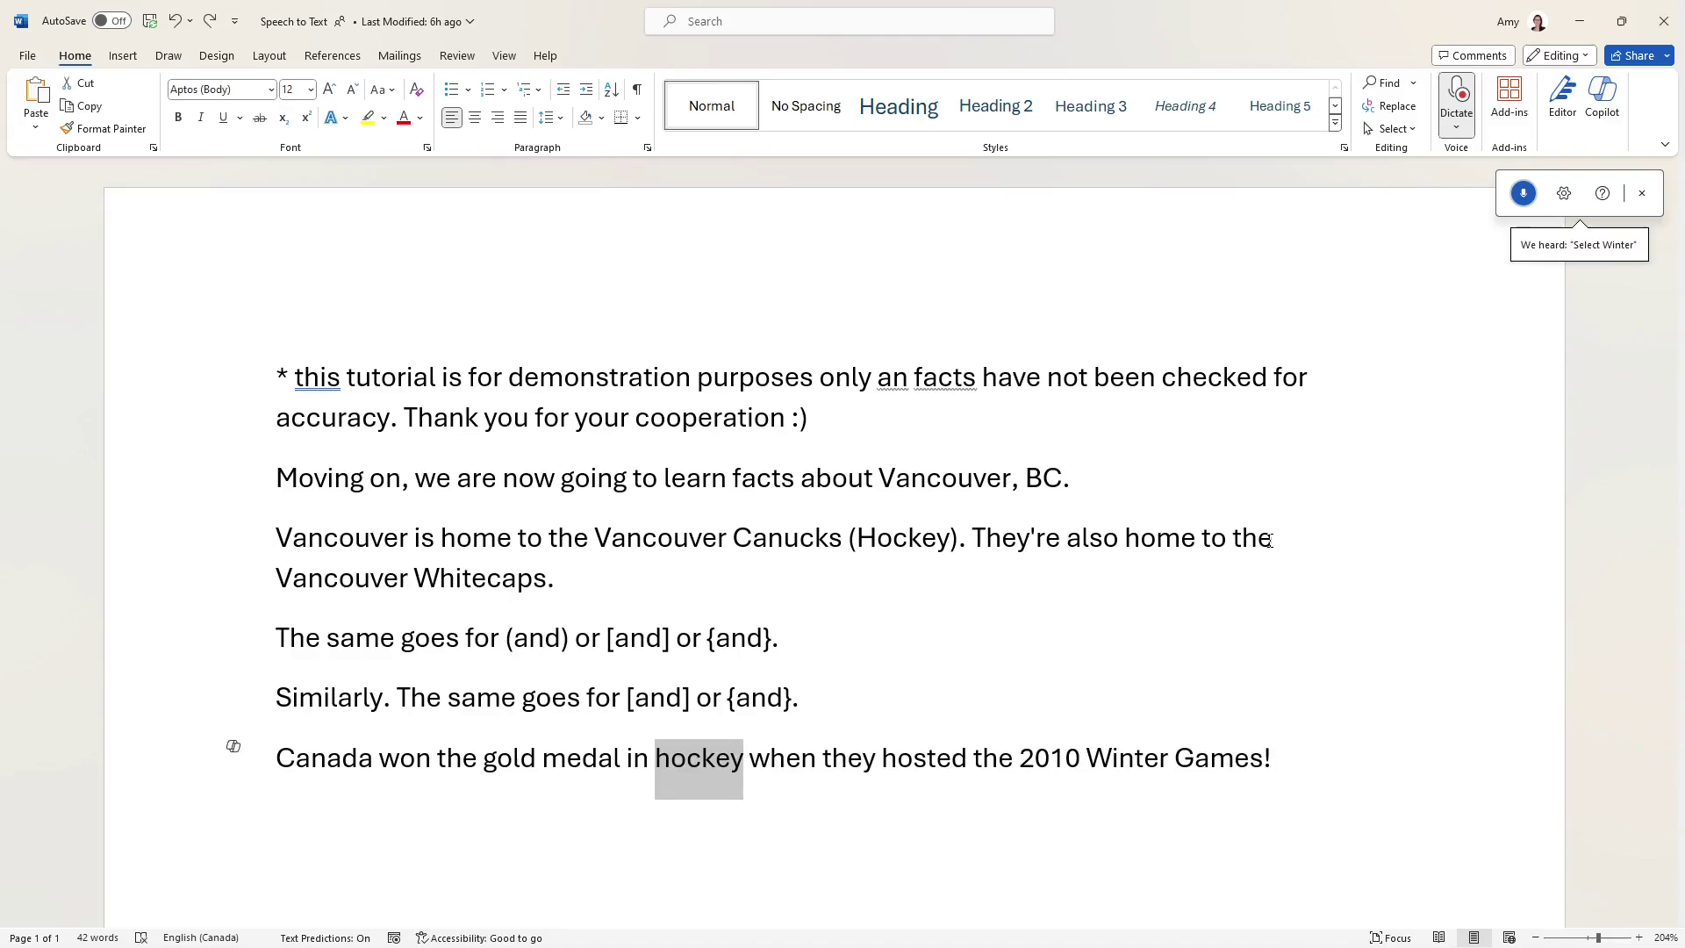
Step: Stop dictation and select the words Winter and hockey in the Winter Games sentence
{"action": "left_click", "coordinate": [1317, 796]}
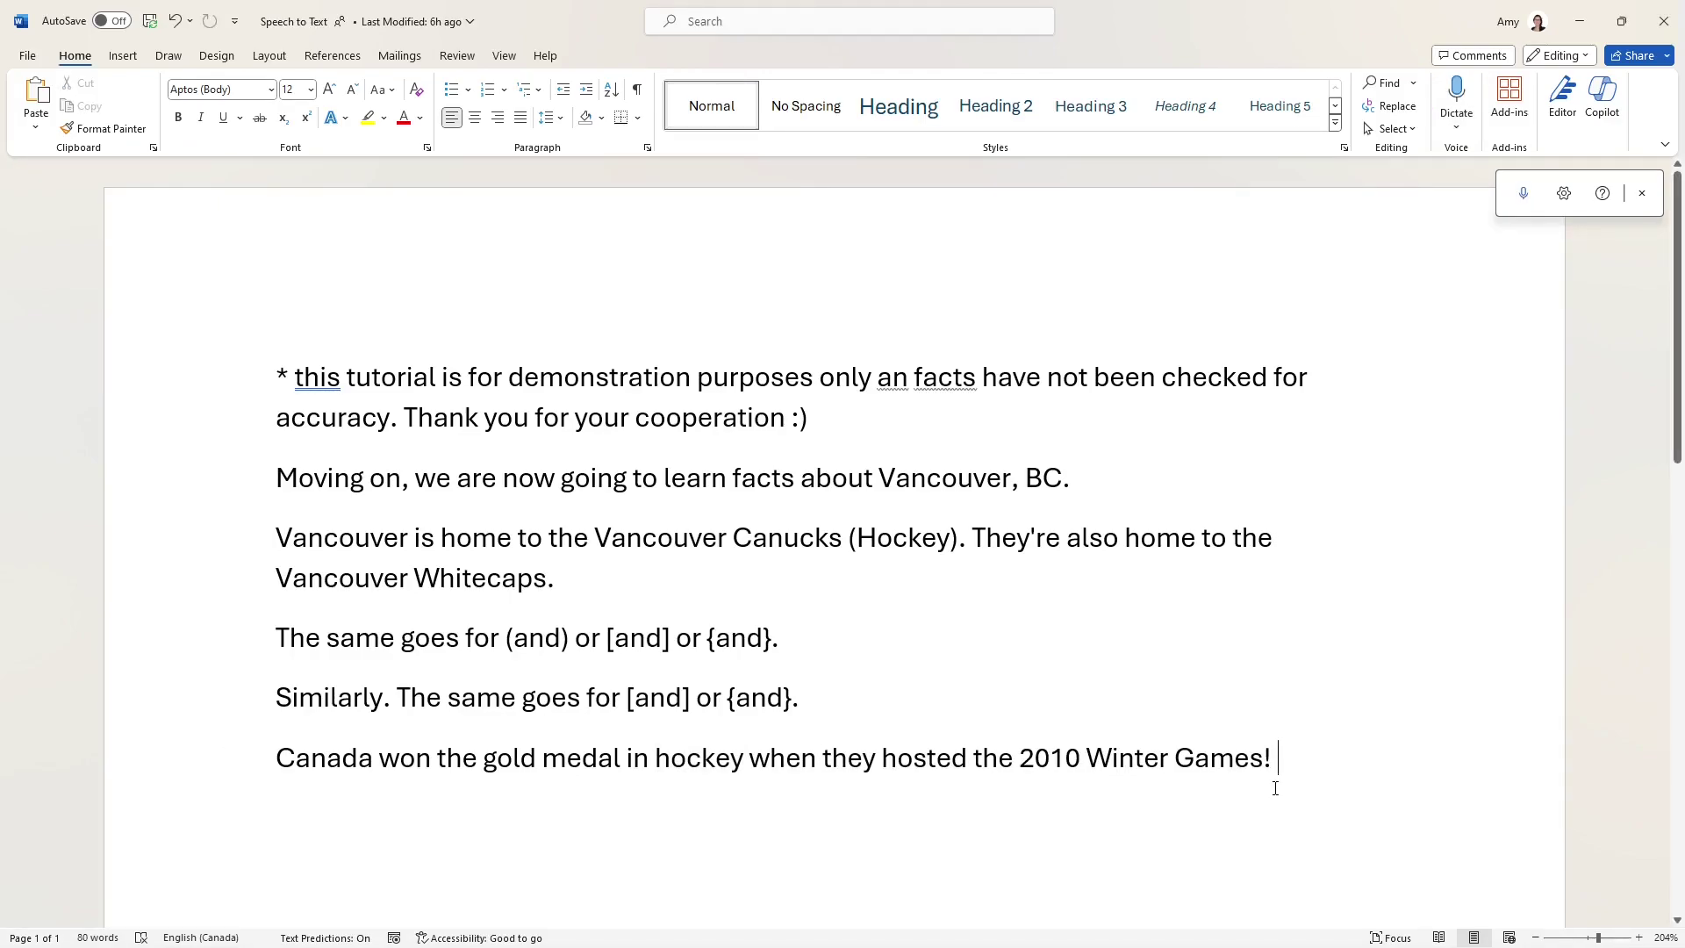
{"action": "double_click", "coordinate": [1142, 747]}
{"action": "double_click", "coordinate": [707, 769]}
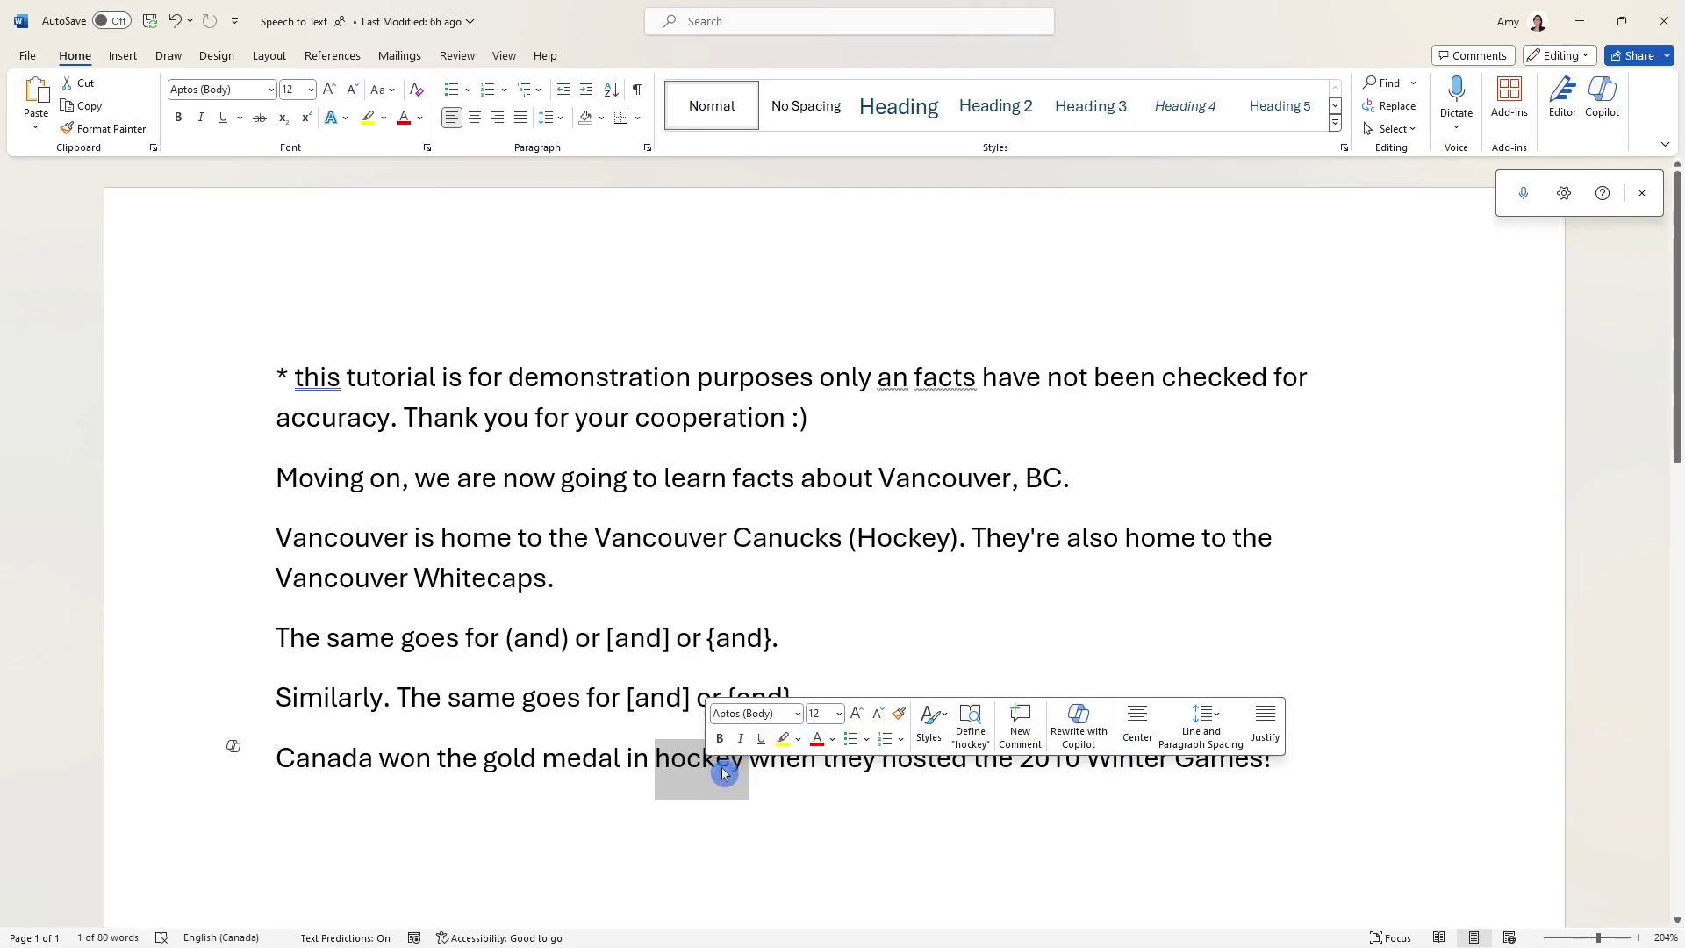
{"action": "double_click", "coordinate": [1140, 775]}
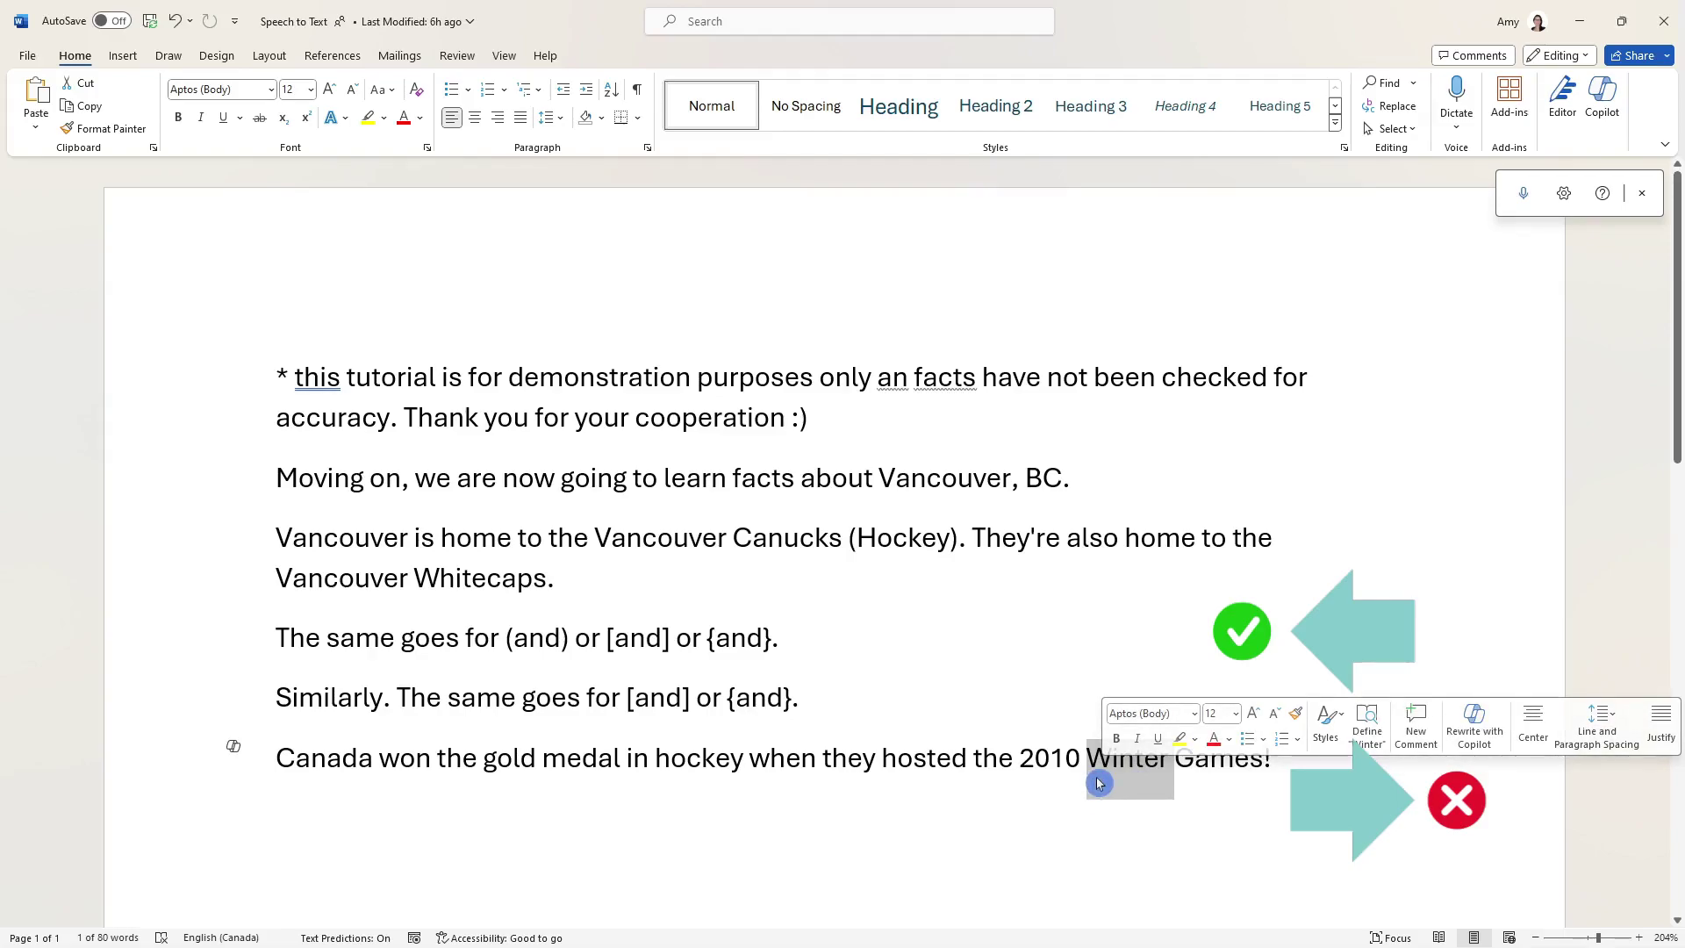
Step: Restart dictation with Alt+` on the empty last line
{"action": "scroll", "coordinate": [1359, 790], "scroll_direction": "down", "scroll_amount": 3}
{"action": "left_click", "coordinate": [1359, 790]}
{"action": "key", "text": "alt+grave"}
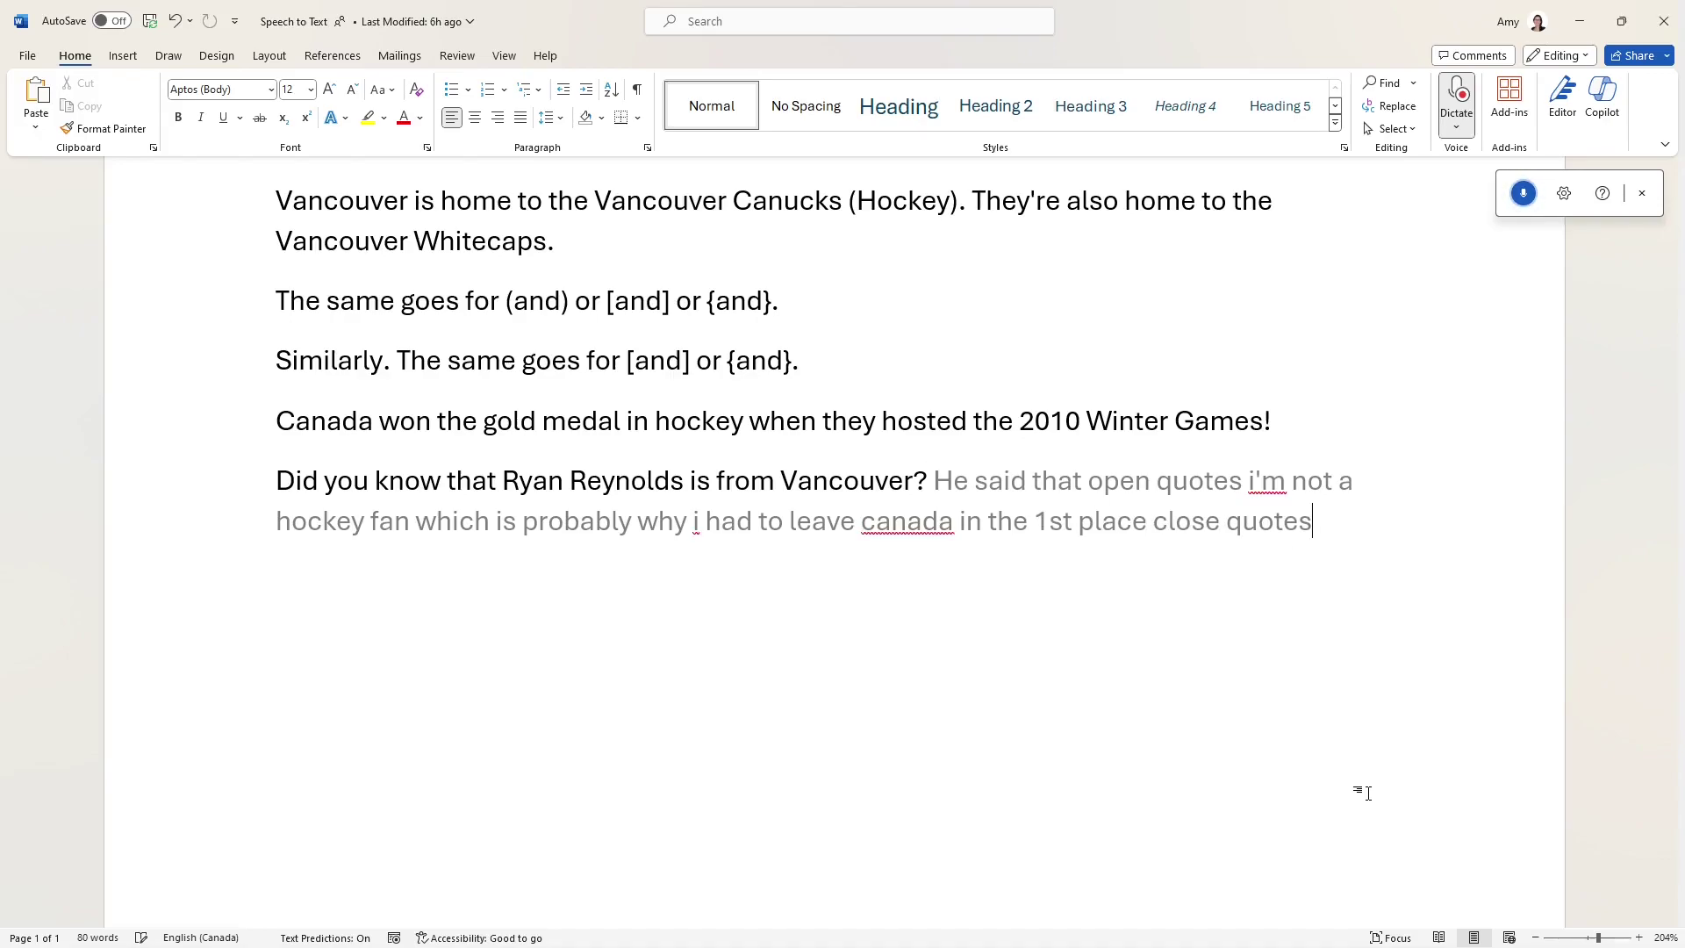
Step: After the actor's quote, insert a page break and dictate the Vancouver beauty sentence on page 2
{"action": "key", "text": "alt+n"}
{"action": "key", "text": "b"}
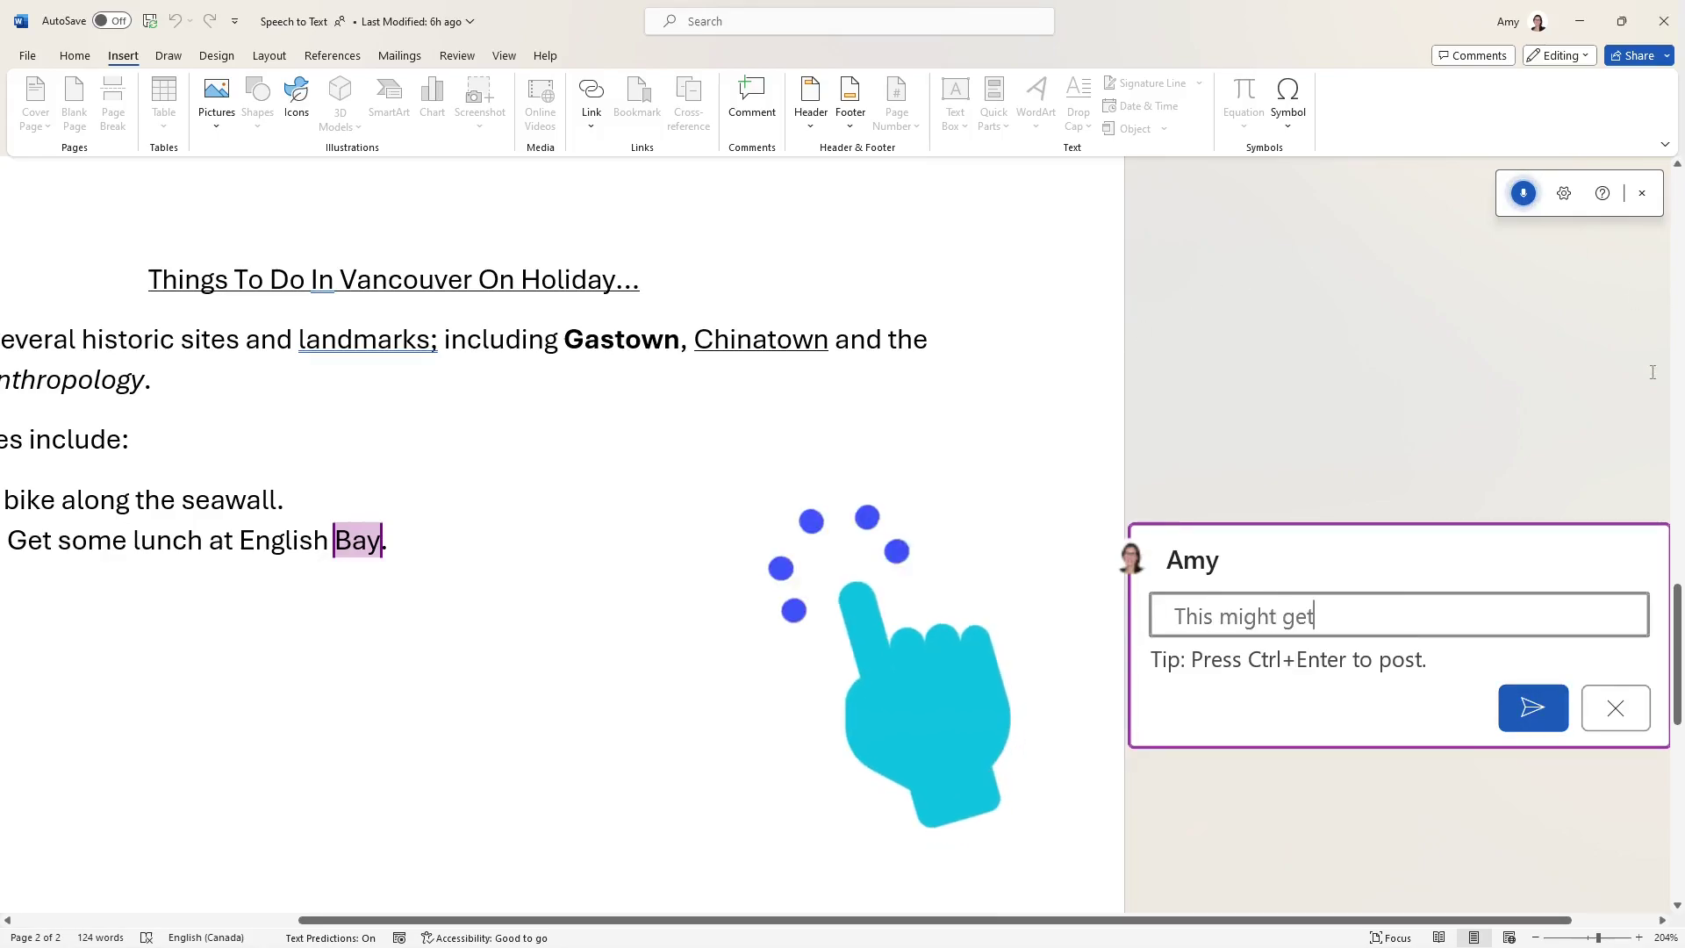
Step: Post the comment on Bay and dictate item 2, "Visit Grouse Mountain for some family fun."
{"action": "left_click", "coordinate": [1554, 689]}
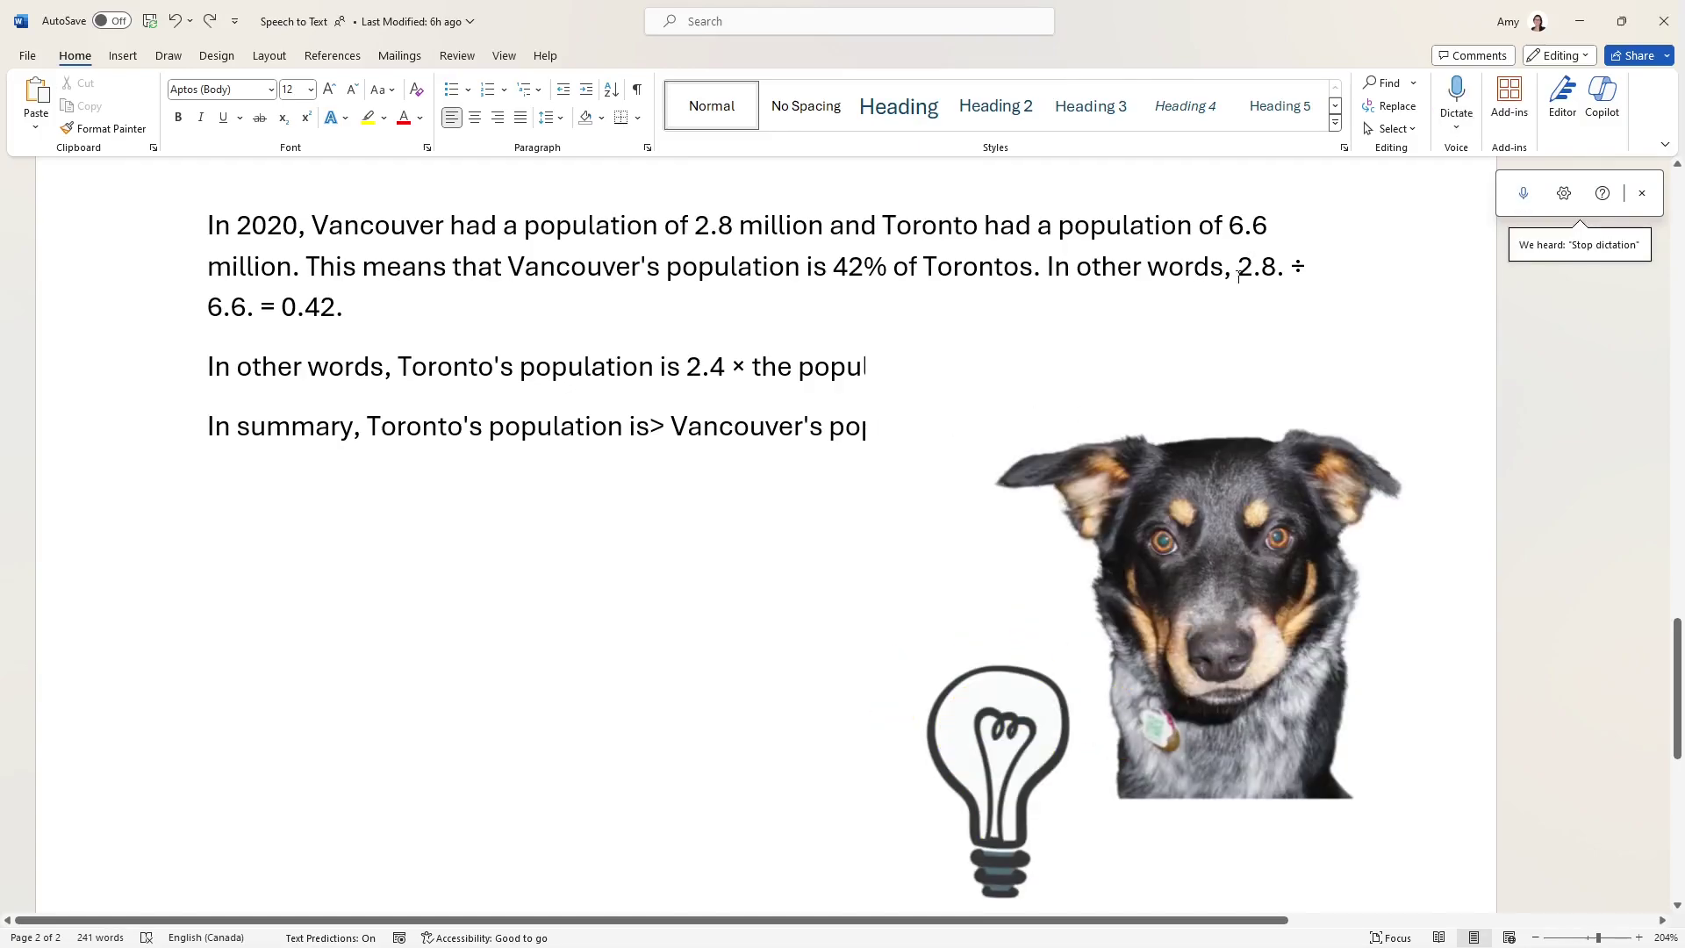
Step: Check the stray periods after 2.8 and 6.6 by selecting each one
{"action": "left_click_drag", "start_coordinate": [1285, 268], "coordinate": [1277, 270]}
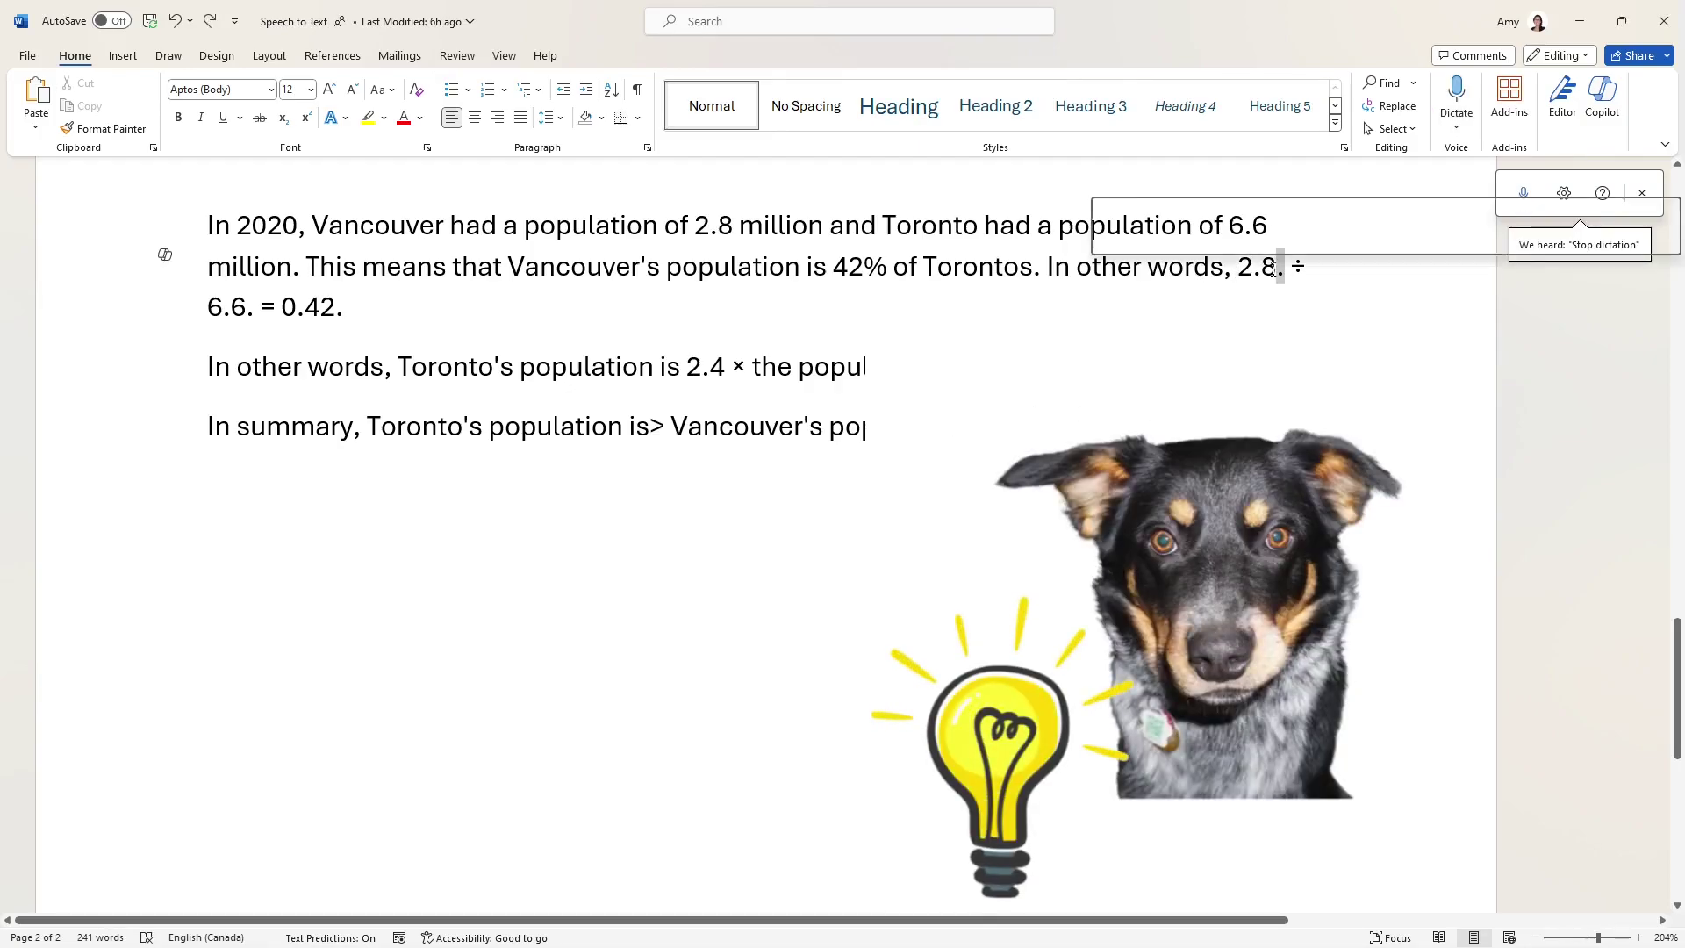
{"action": "left_click", "coordinate": [337, 307]}
{"action": "left_click_drag", "start_coordinate": [256, 309], "coordinate": [249, 310]}
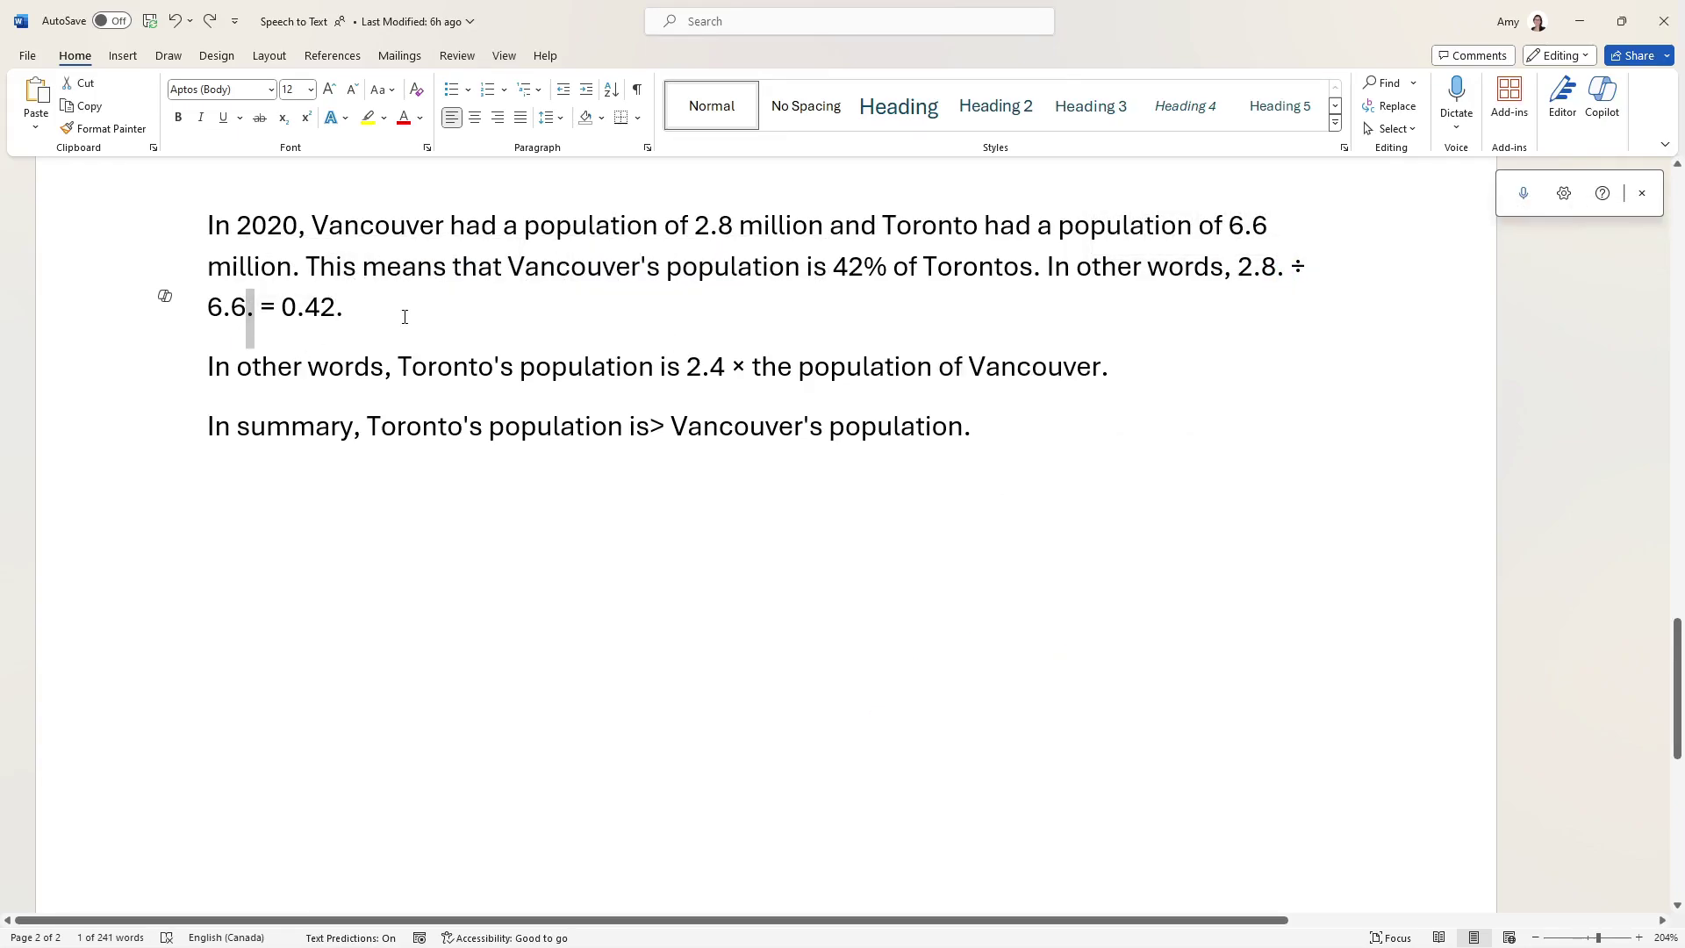
{"action": "left_click", "coordinate": [405, 316]}
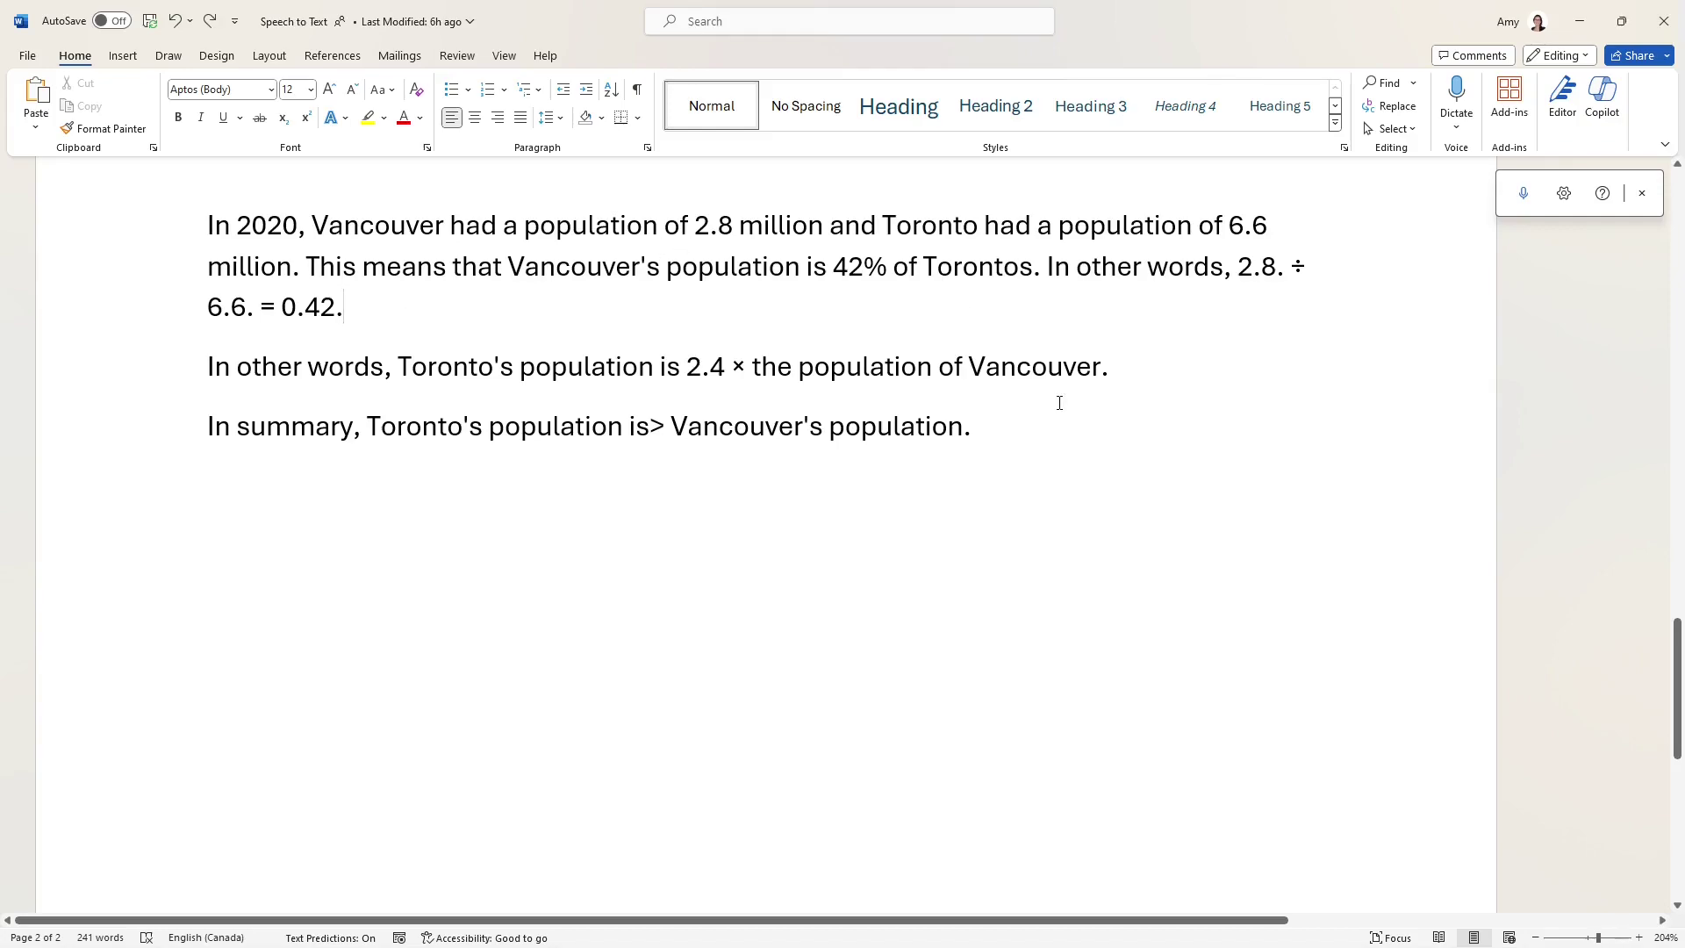
Step: On a new line, dictate the 'Holy…' sentence about Toronto's much bigger population
{"action": "left_click", "coordinate": [1567, 200]}
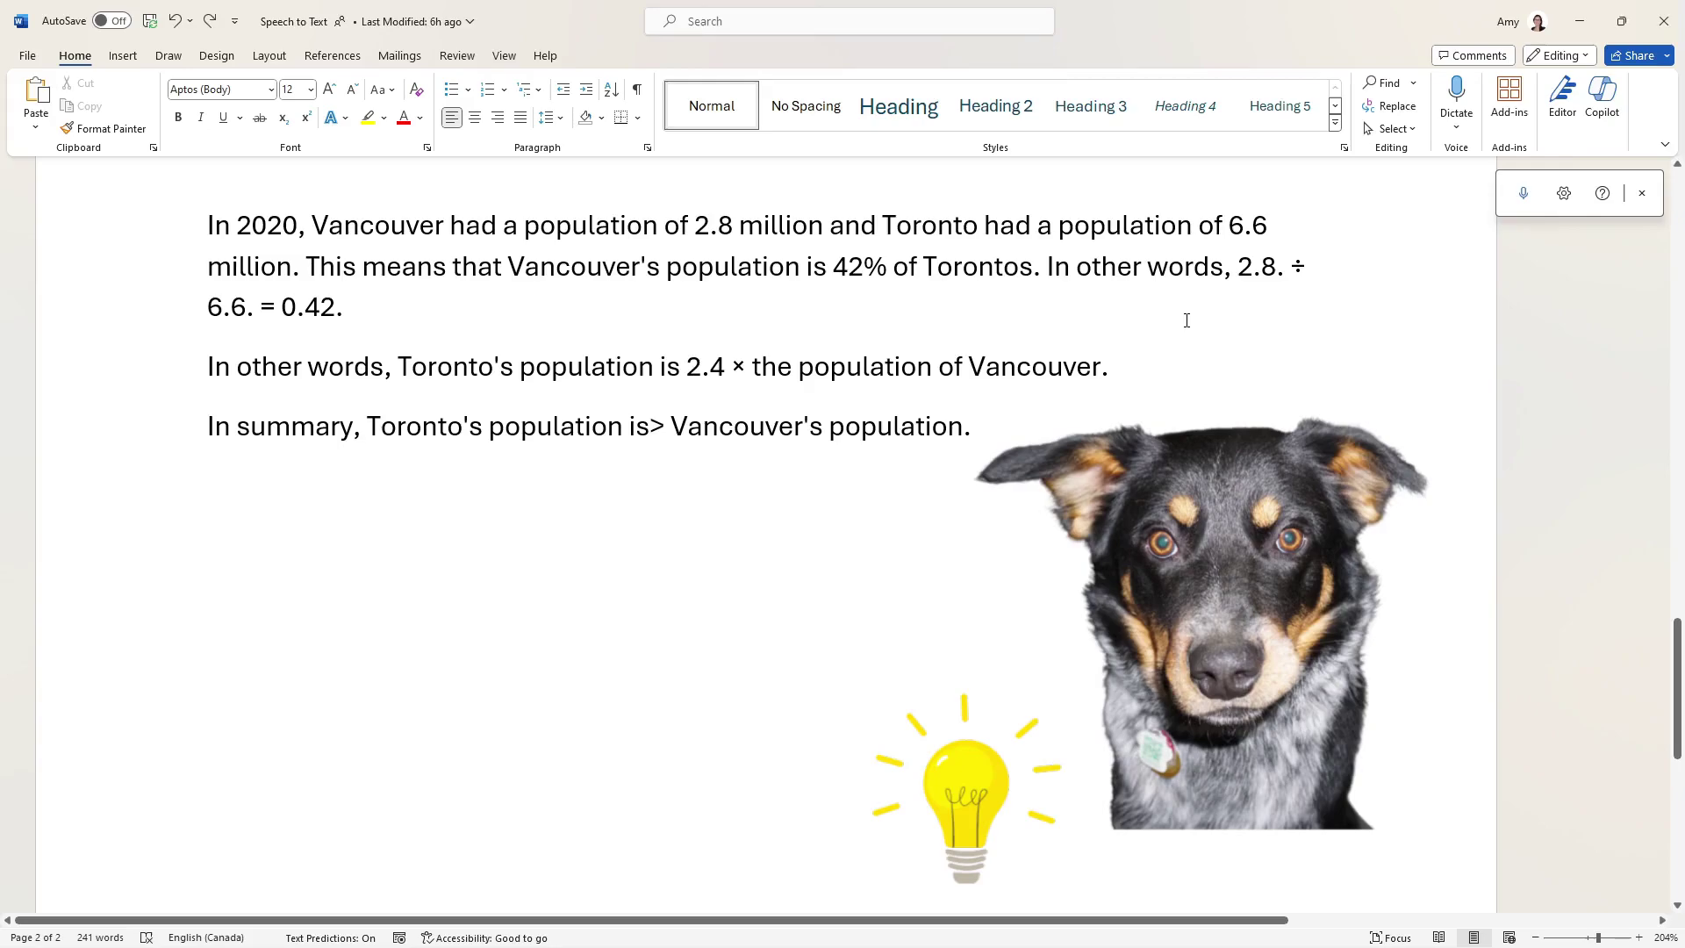
{"action": "left_click", "coordinate": [1441, 726]}
{"action": "key", "text": "alt+grave"}
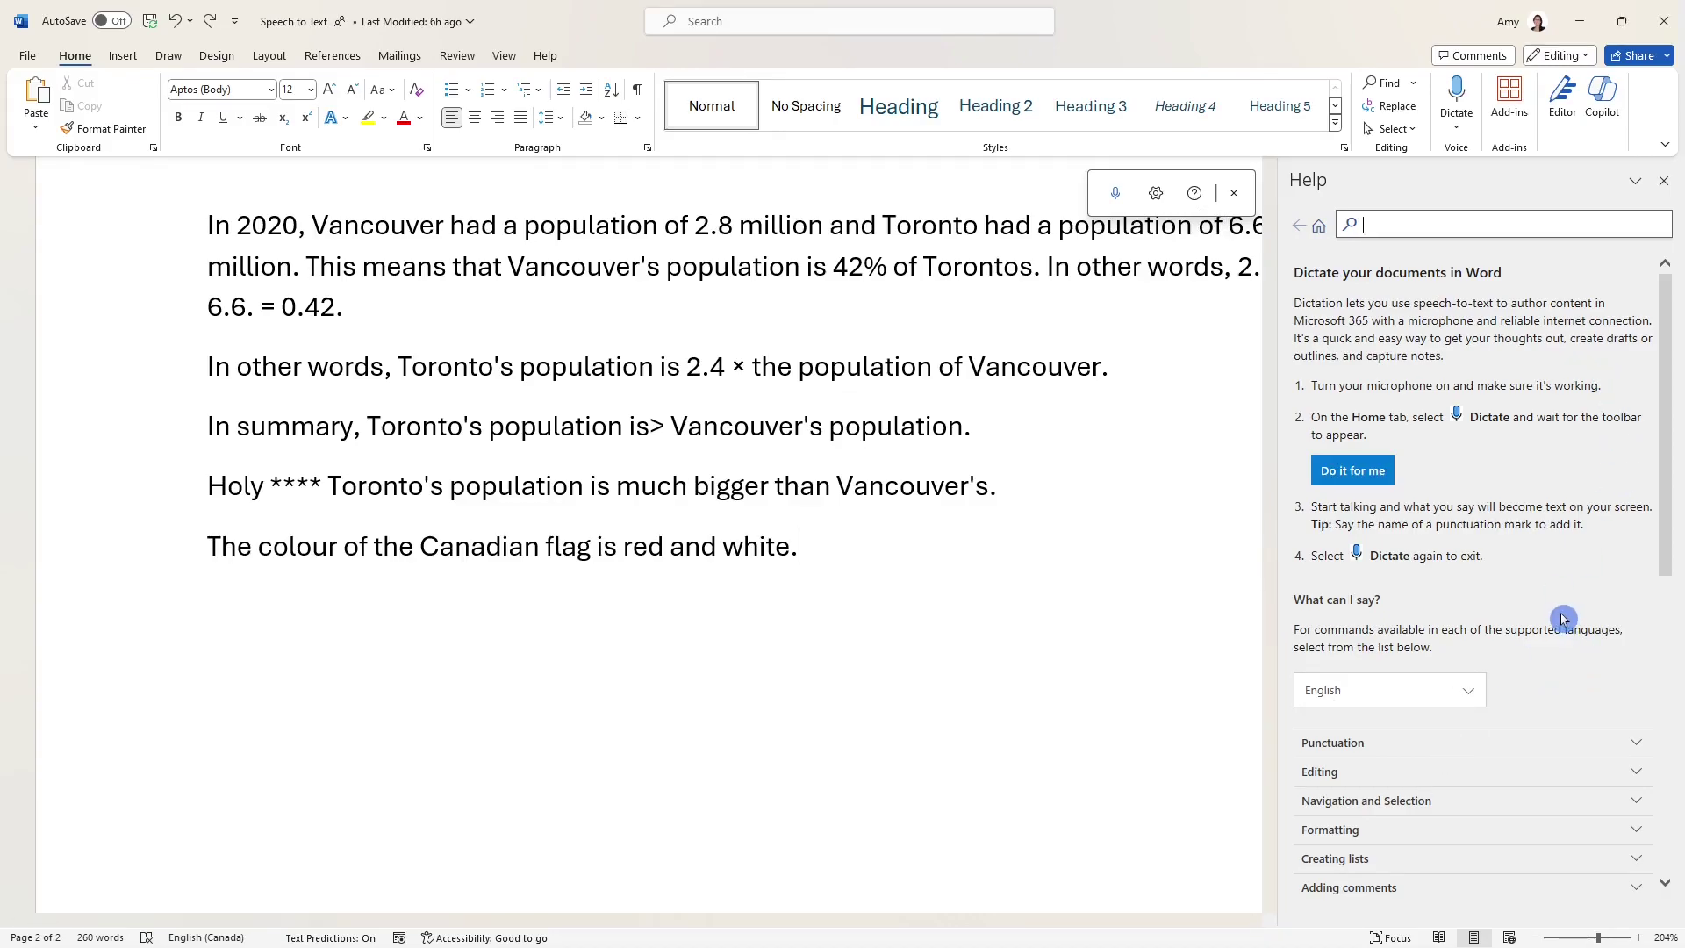
Step: Scroll the Dictate help command list, close it, and add an empty paragraph below the flag sentence
{"action": "scroll", "coordinate": [1563, 619], "scroll_direction": "down", "scroll_amount": 5}
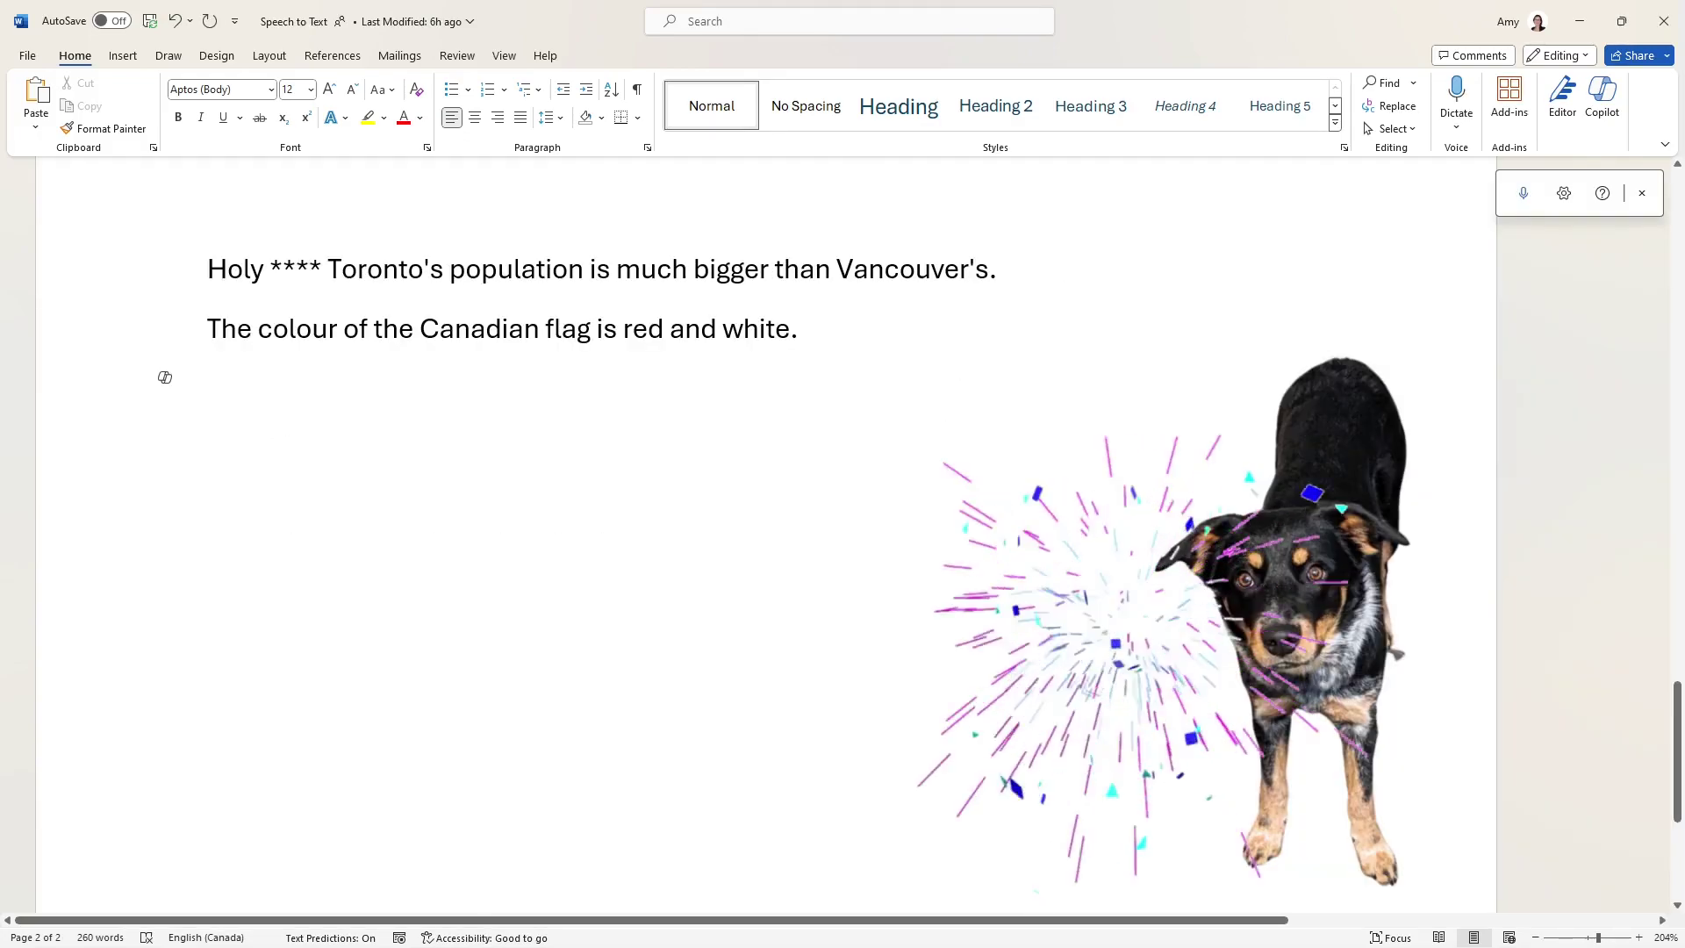
{"action": "key", "text": "Return"}
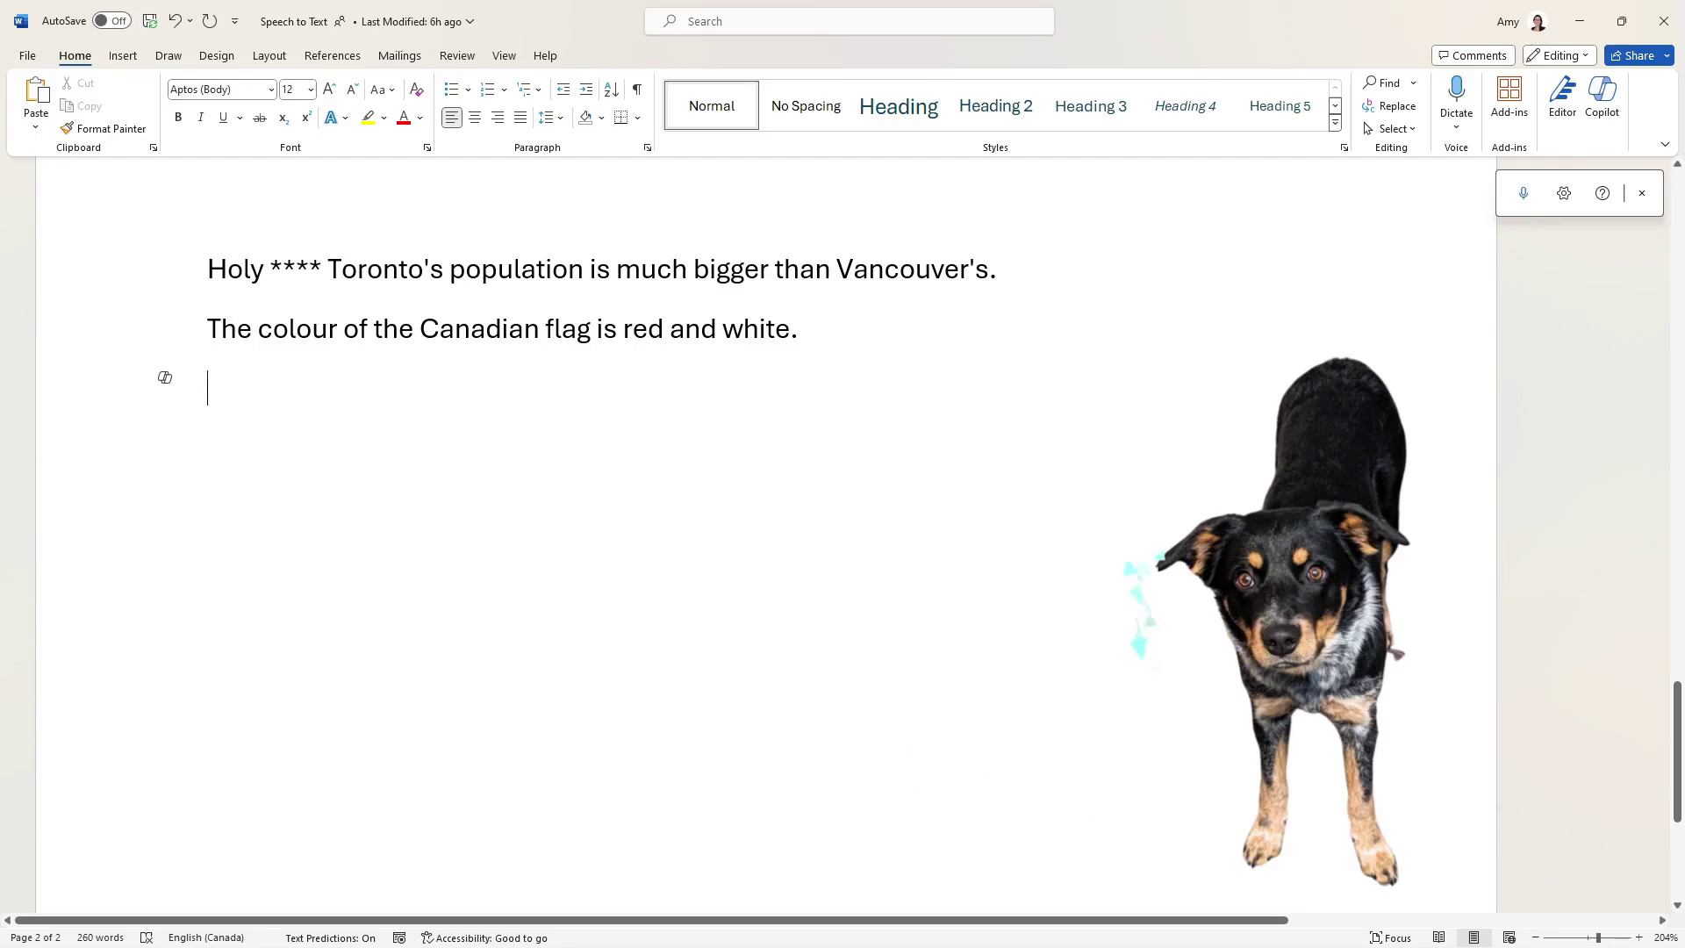
Step: Set the dictation spoken language to English (United States) and save the settings
{"action": "left_click", "coordinate": [1563, 195]}
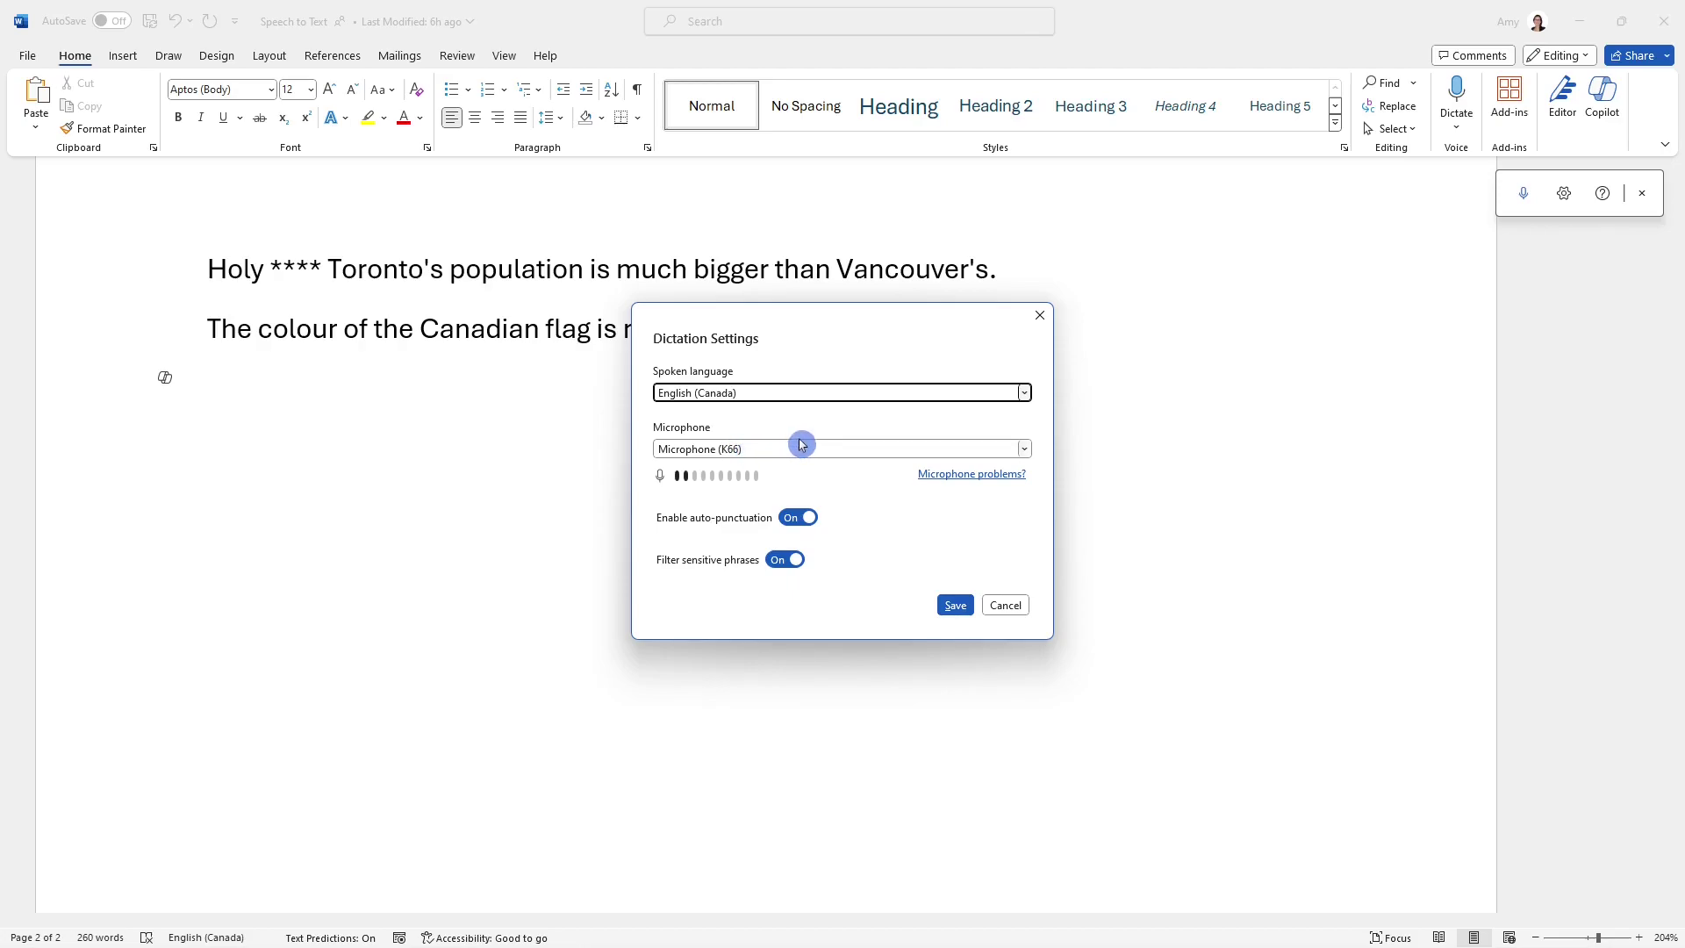
{"action": "left_click", "coordinate": [851, 402]}
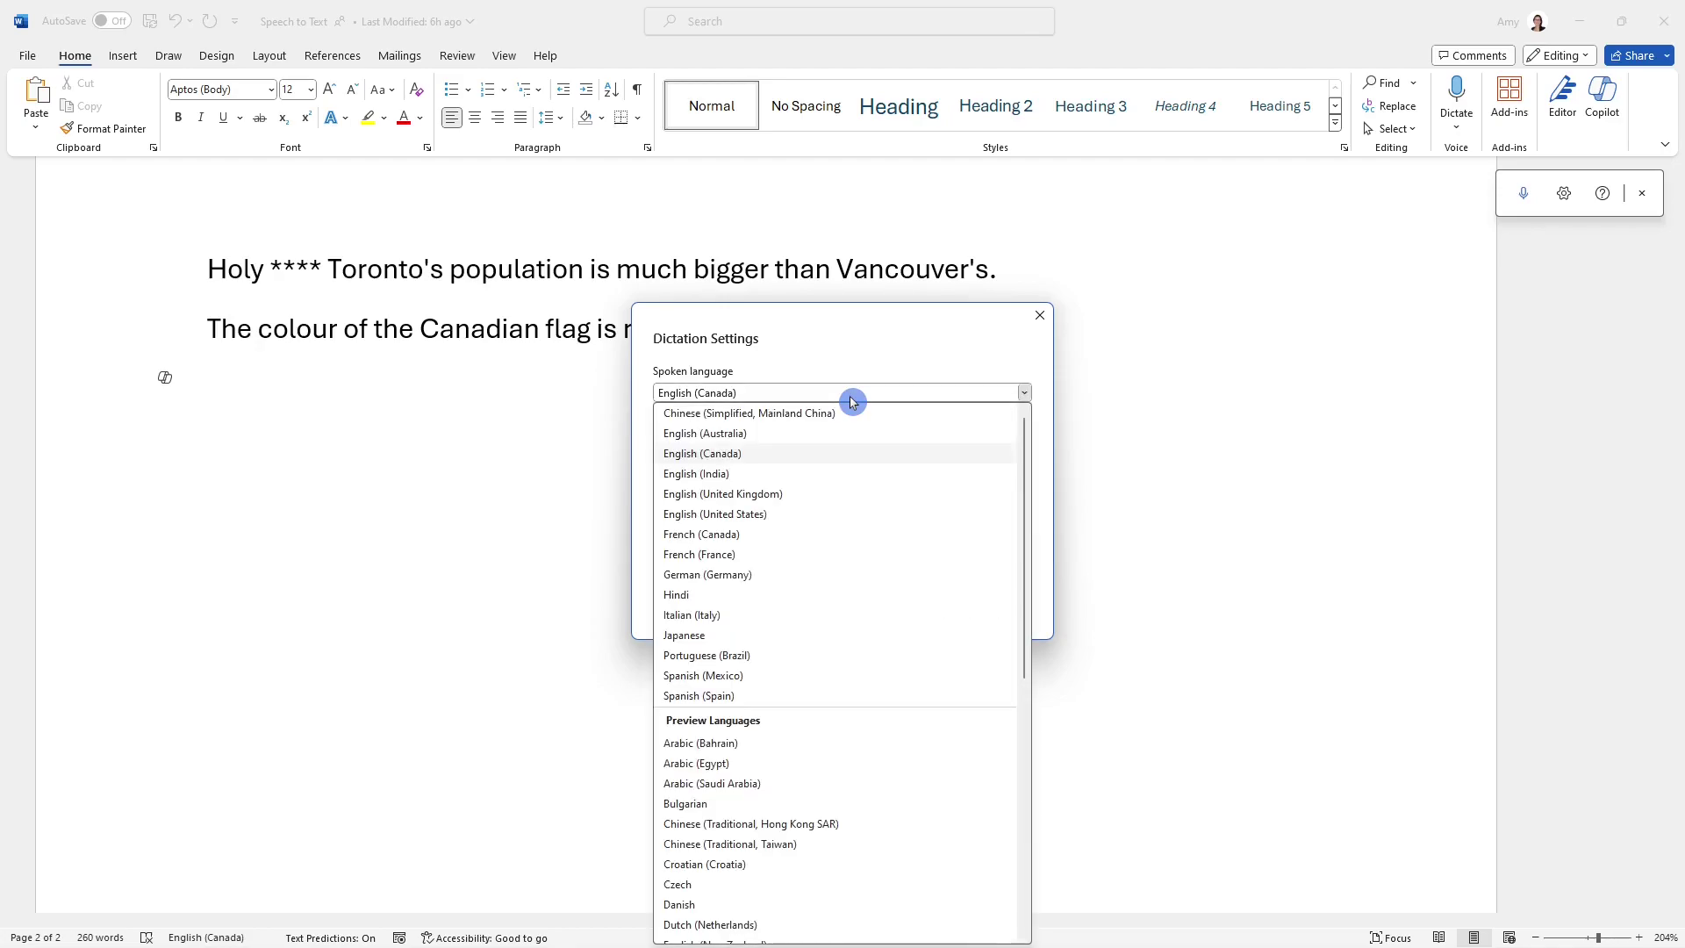
{"action": "left_click", "coordinate": [777, 513]}
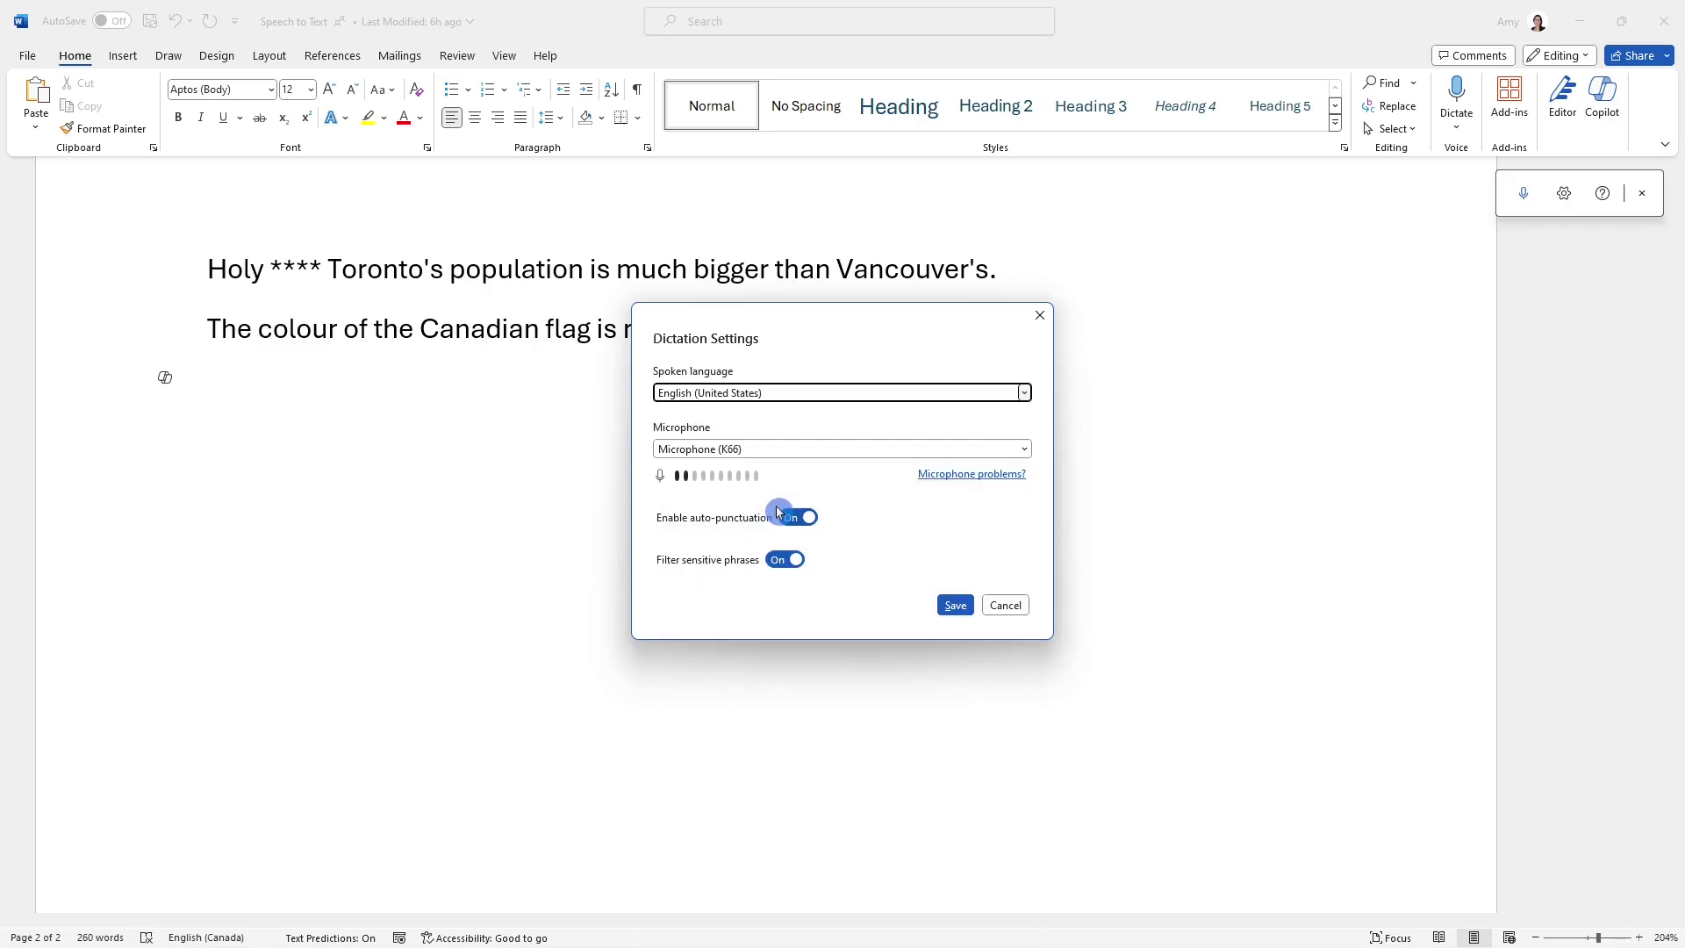
{"action": "left_click", "coordinate": [955, 604]}
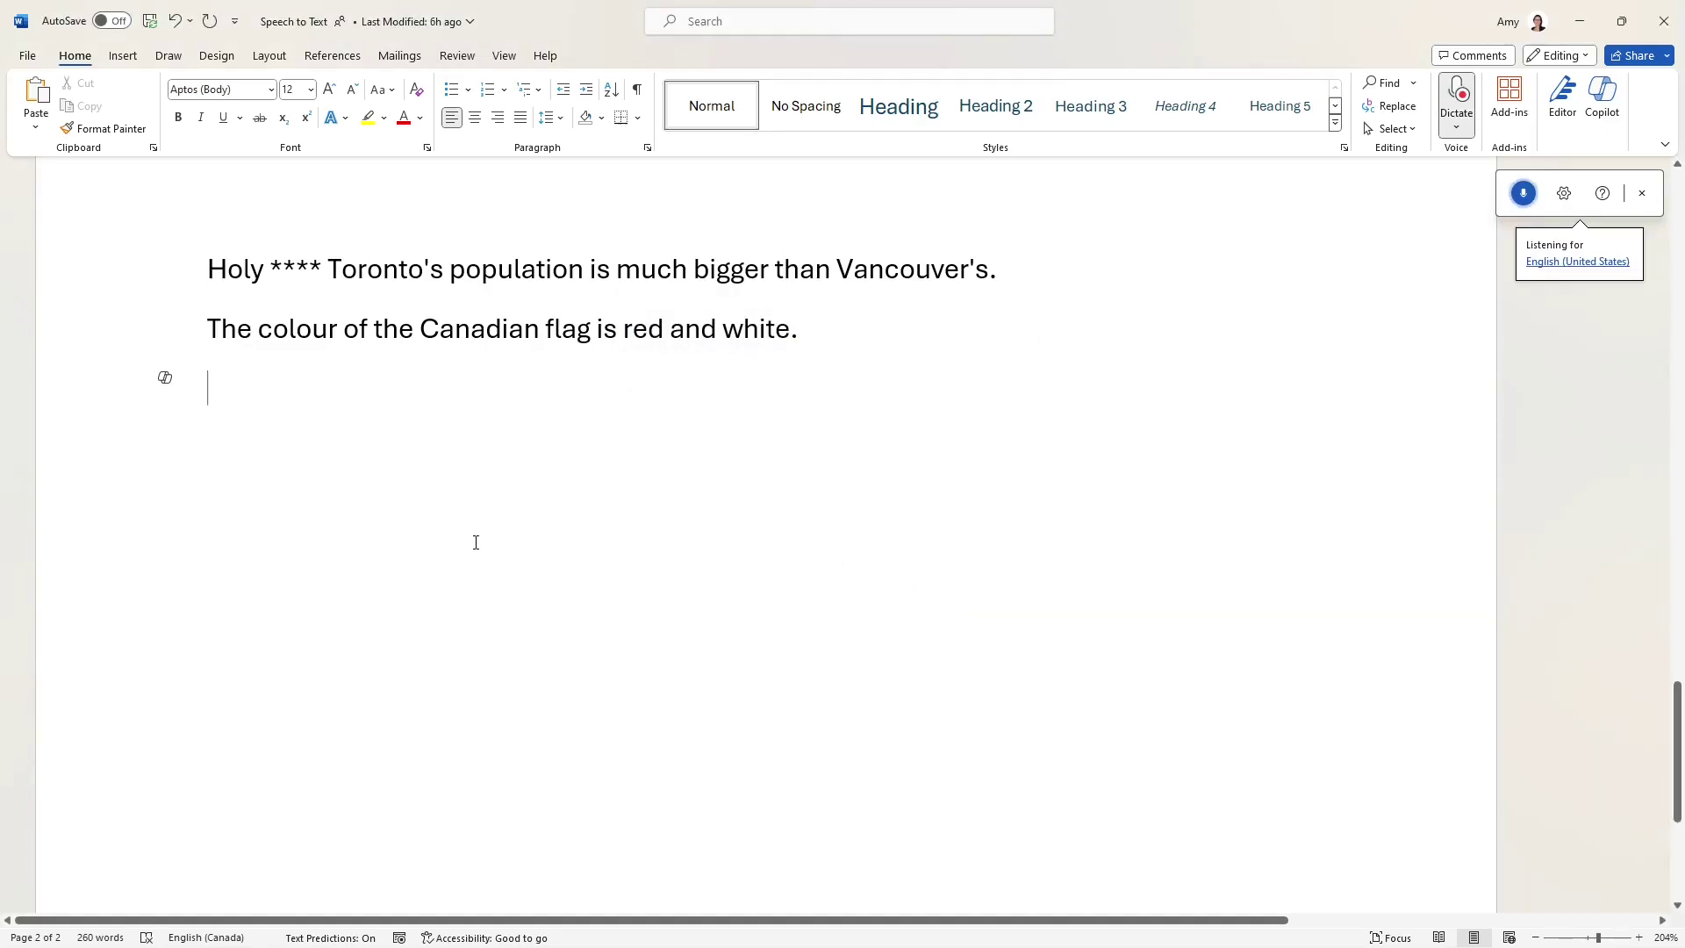